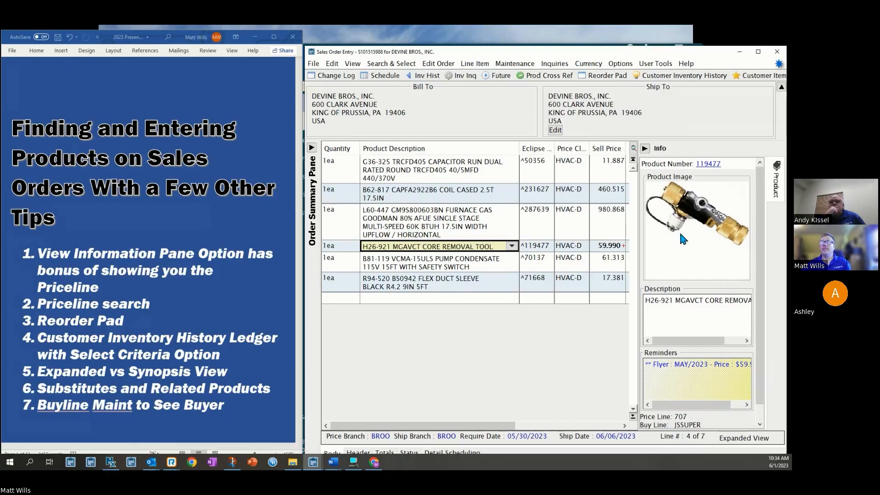
Step: Show product images on the sales order's line items and dismiss the flyer reminders
left_click(352, 66)
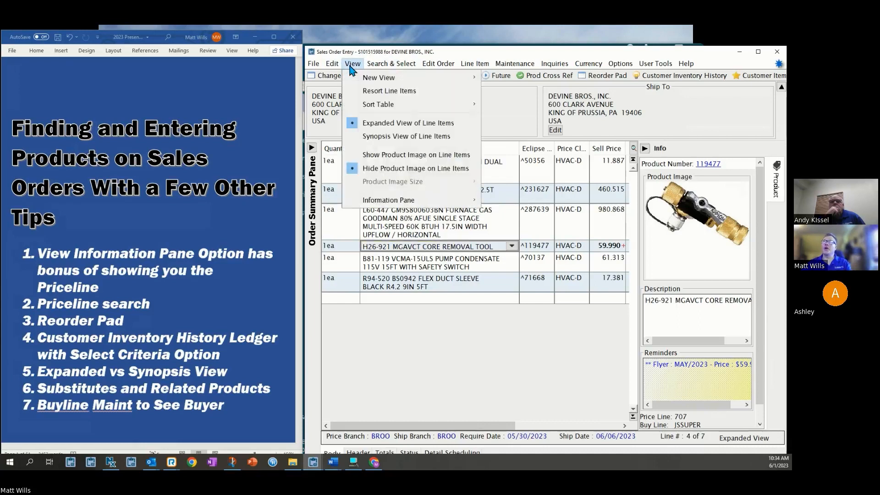
left_click(431, 158)
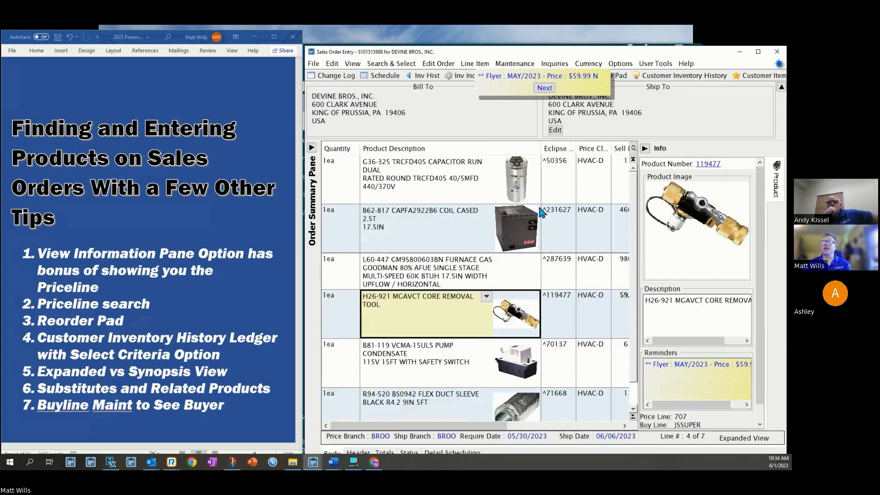
left_click(545, 88)
left_click(545, 89)
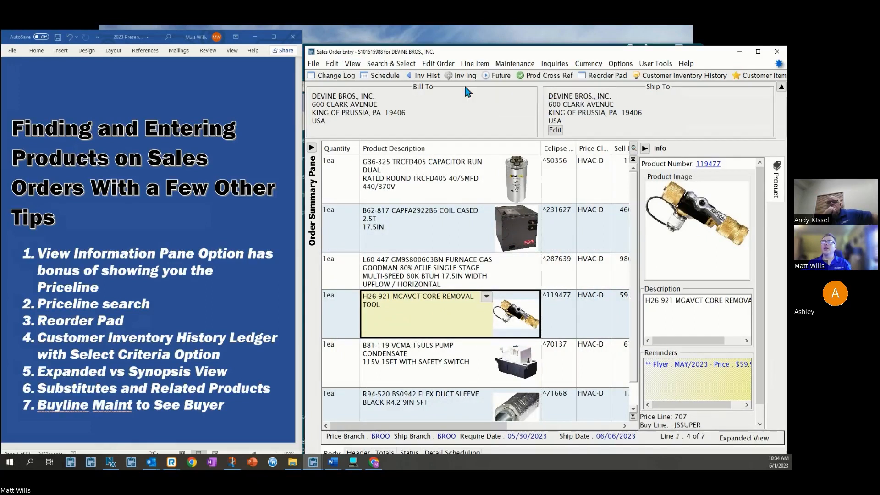
Step: Hide the product images on the line items and close the flyer reminder
left_click(352, 64)
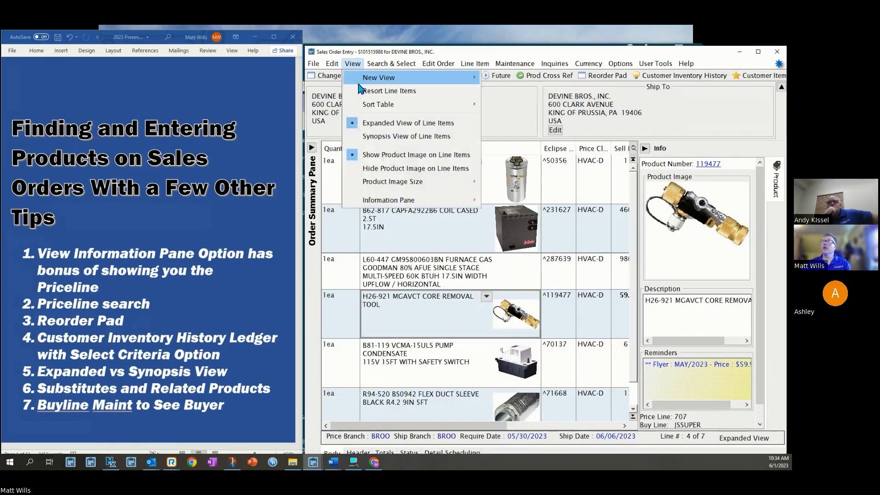
left_click(402, 169)
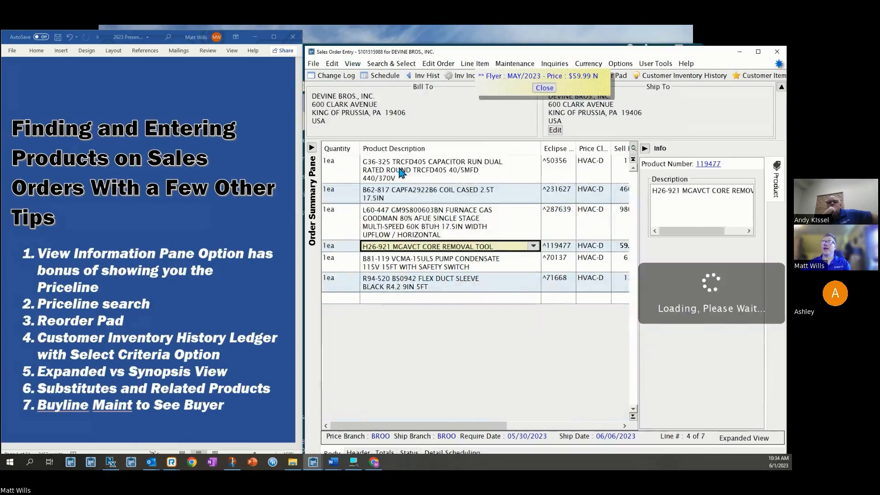
left_click(540, 90)
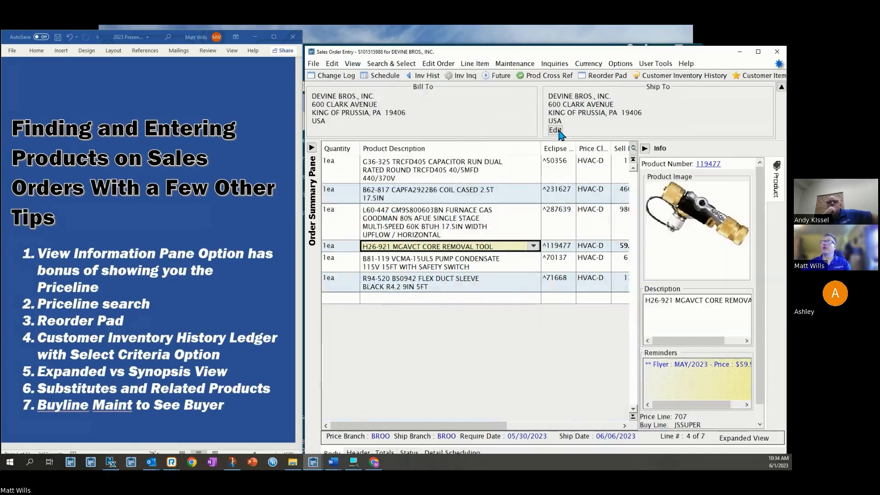
Step: Review the information pane's display options, collapse the pane and expand it again
left_click(353, 64)
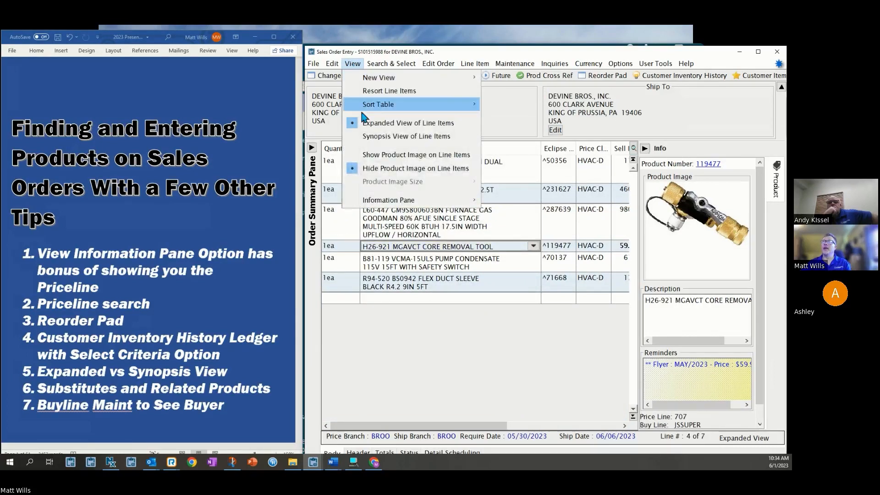
mouse_move(387, 201)
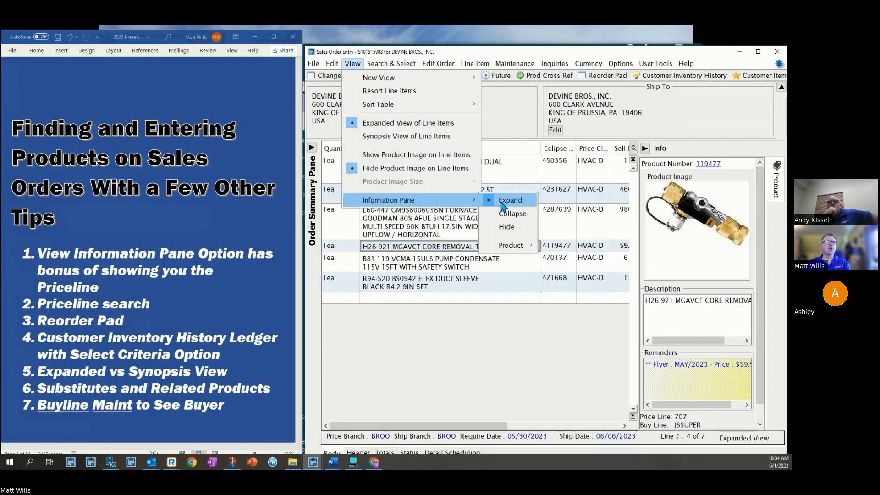
left_click(657, 258)
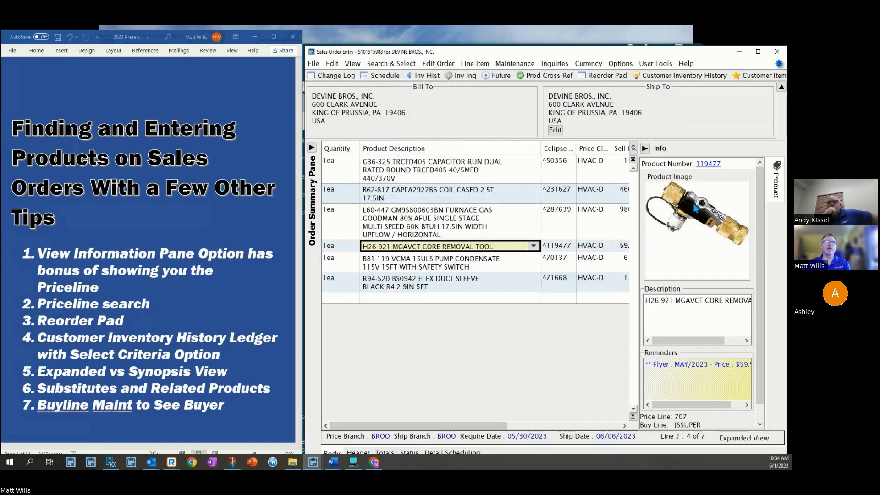
left_click(645, 149)
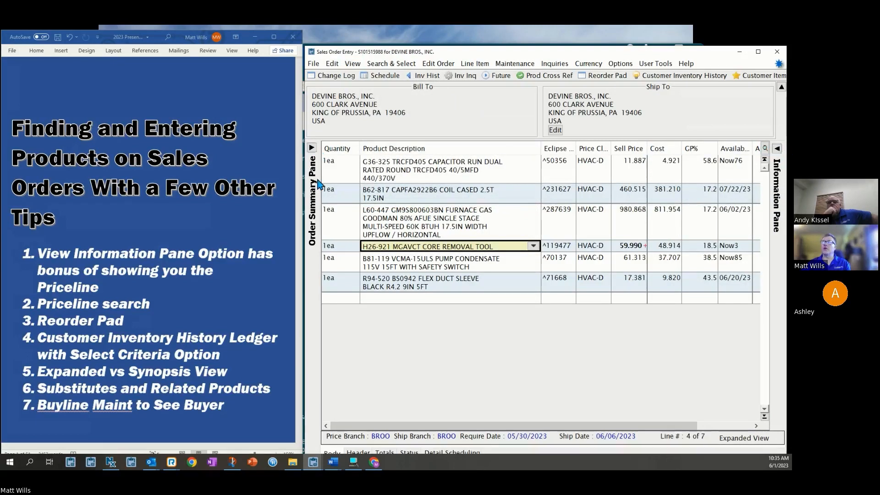
left_click(778, 150)
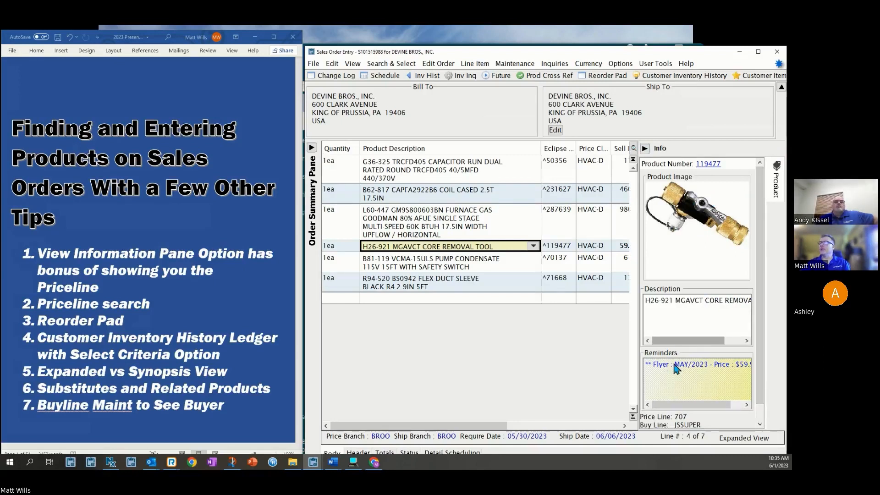
Step: Examine the reminders, price line, buy line and status of the core removal tool in the information pane
scroll(680, 376, "down", 1)
scroll(681, 371, "up", 1)
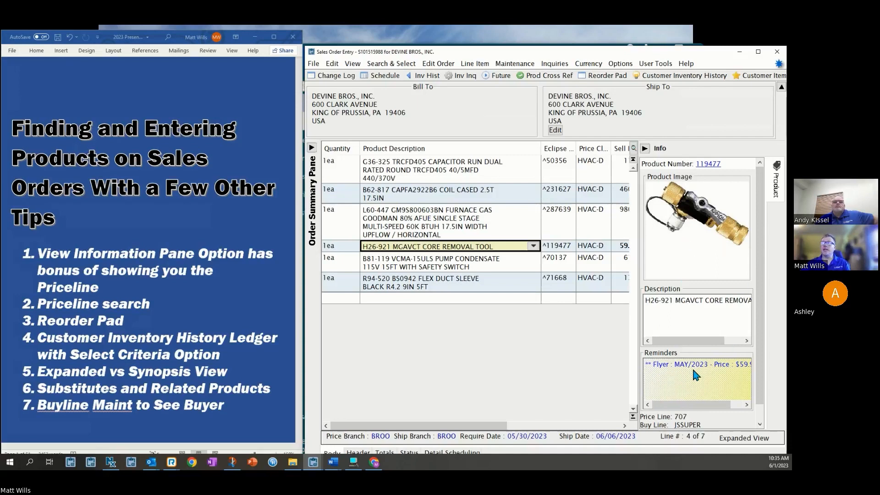
scroll(760, 371, "down", 1)
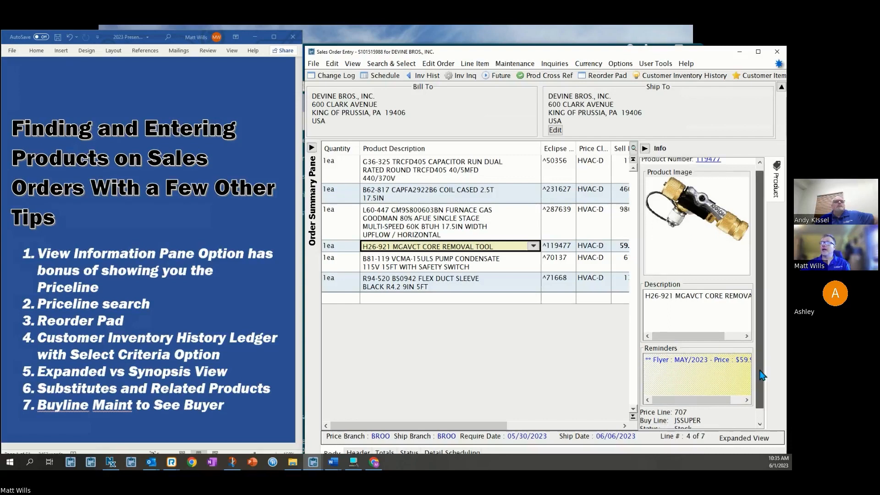
left_click_drag(759, 372, 760, 398)
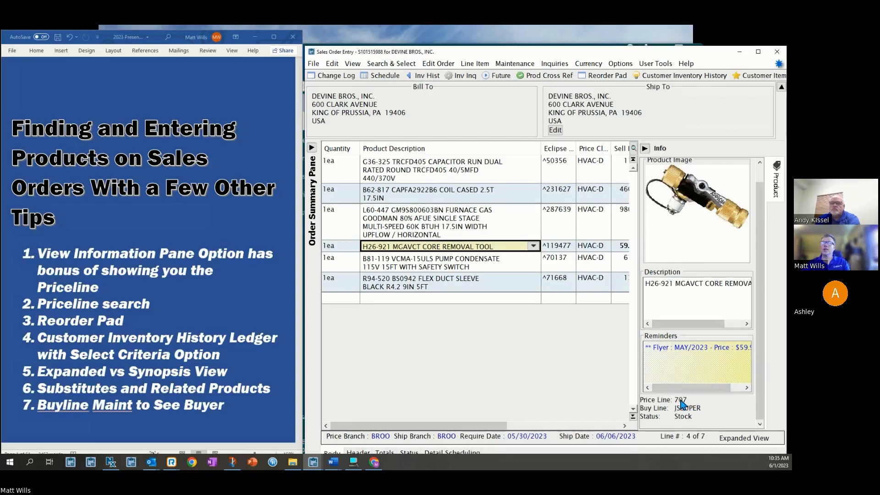
Step: Switch to the Word document and read on to the illustrated tip about the View Information Pane option
left_click(137, 245)
scroll(200, 215, "down", 4)
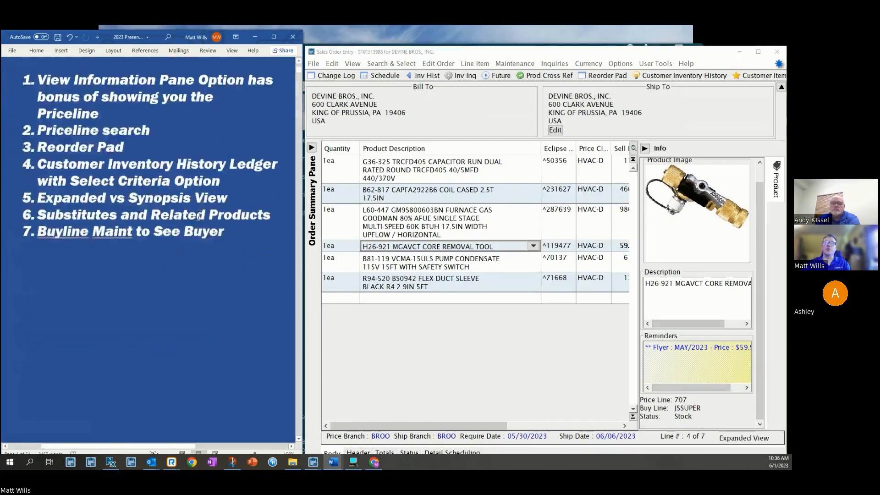
scroll(201, 215, "down", 12)
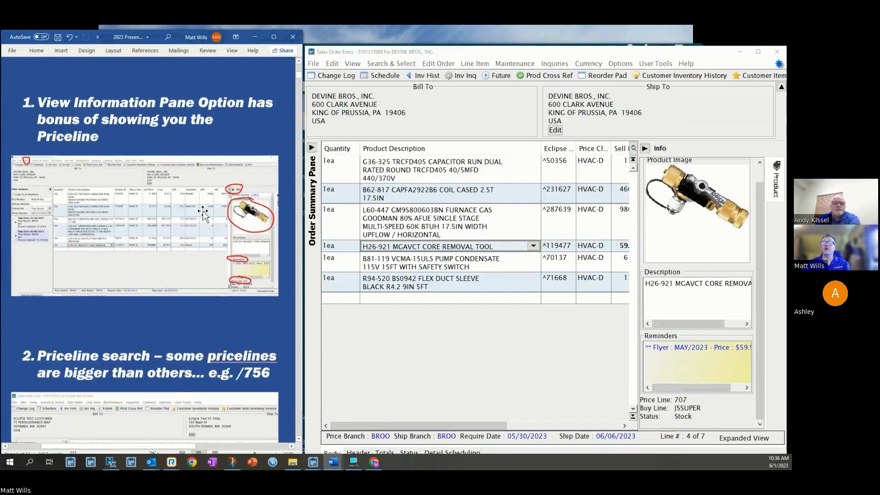
scroll(202, 211, "up", 1)
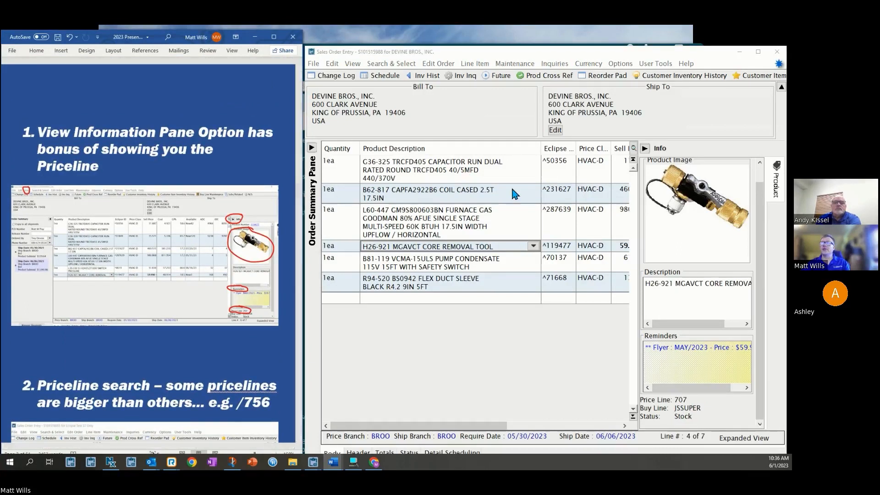
Step: Return to the sales order, view the flex duct sleeve's details, and search for "6 flex duct" on a new line with quantity 1
left_click(446, 281)
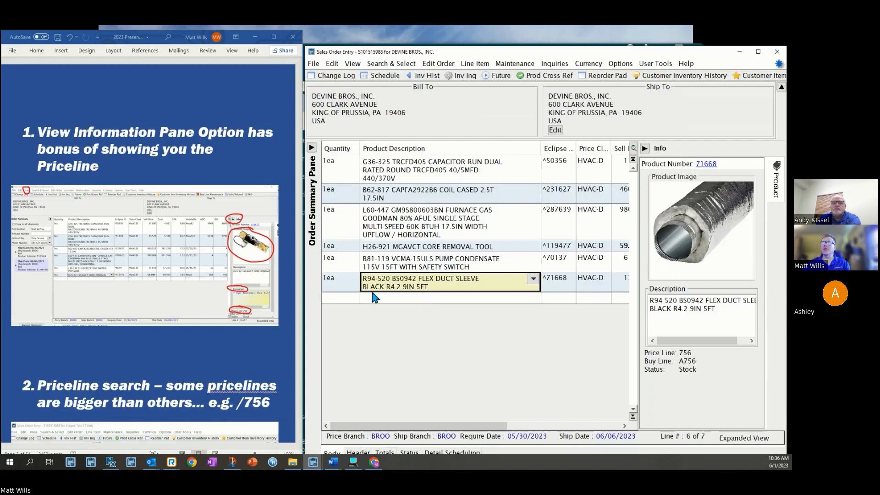
left_click(347, 299)
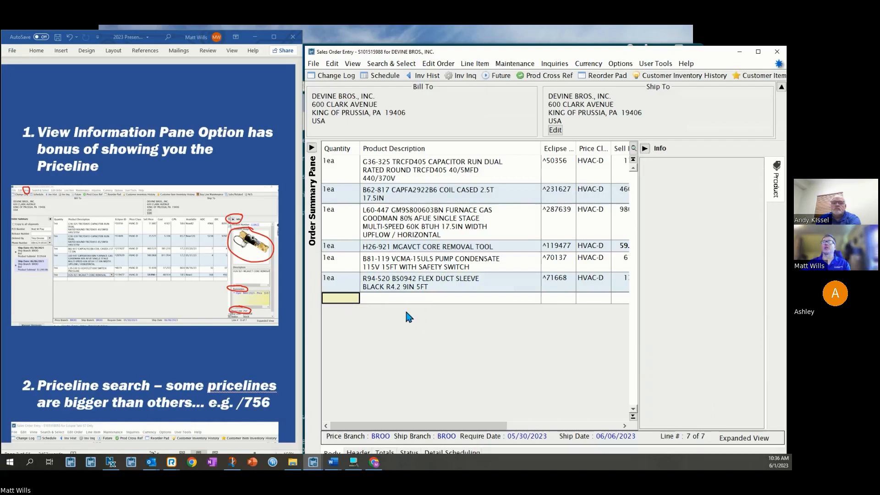
type("1")
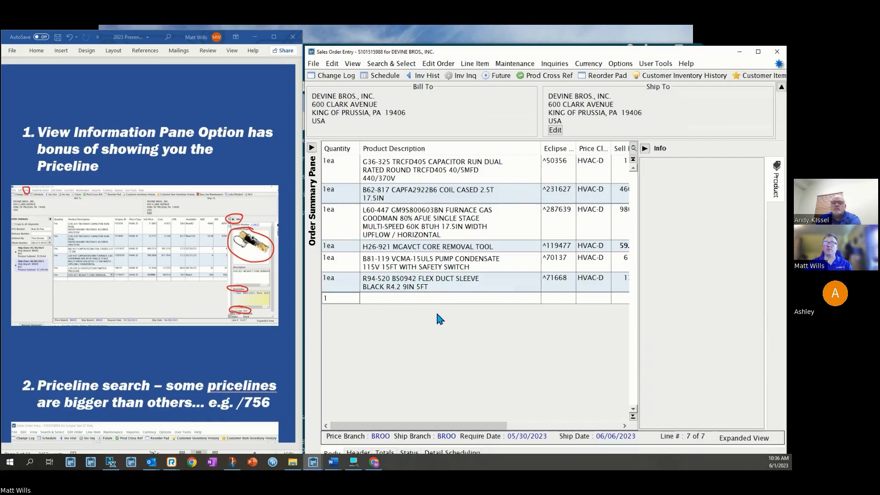
key("Tab")
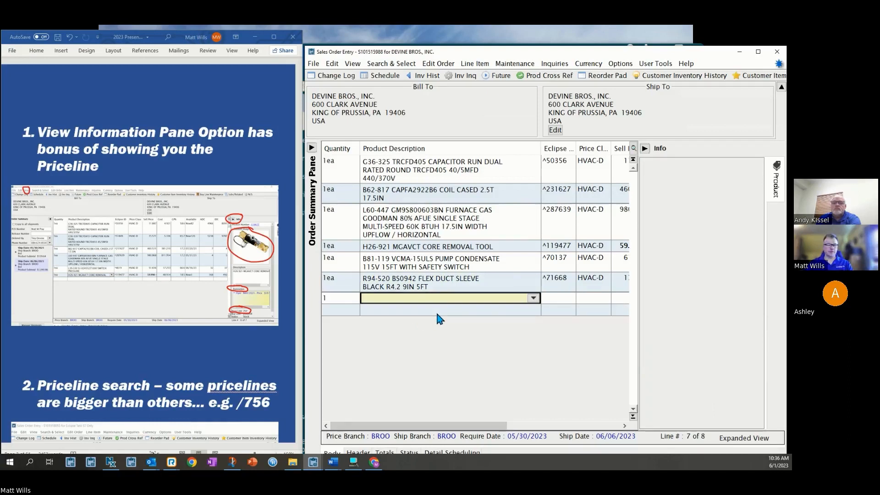
type("6 fl")
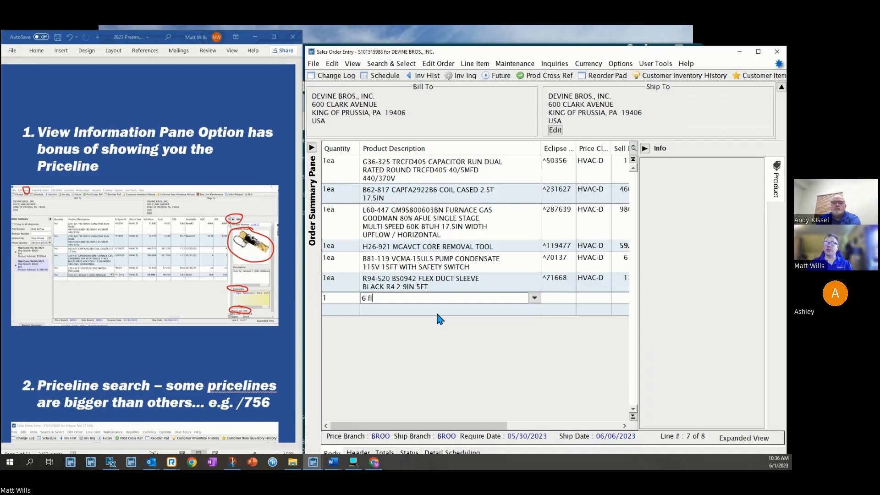
type("ex duct")
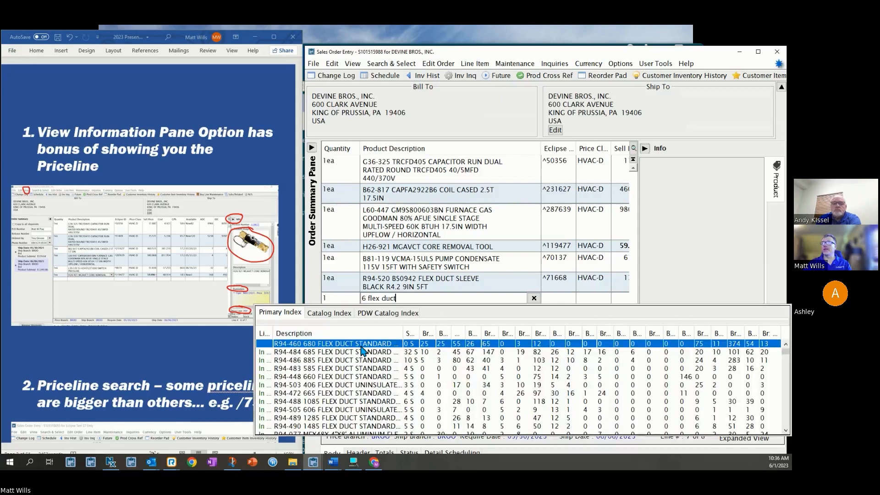
Step: Rerun the "6 flex duct" search and add R94-484 685 Flex Duct Standard Metalized R8.0 6IN 25FT to the new line
left_click(473, 352)
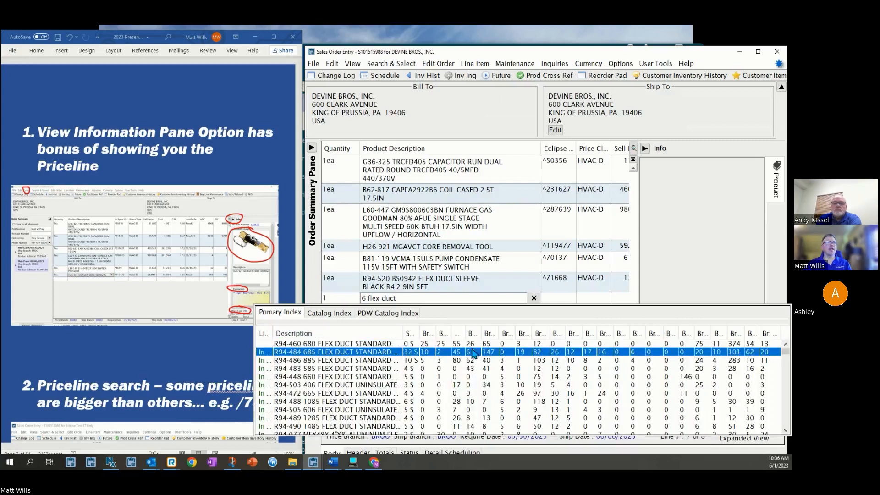
left_click(405, 345)
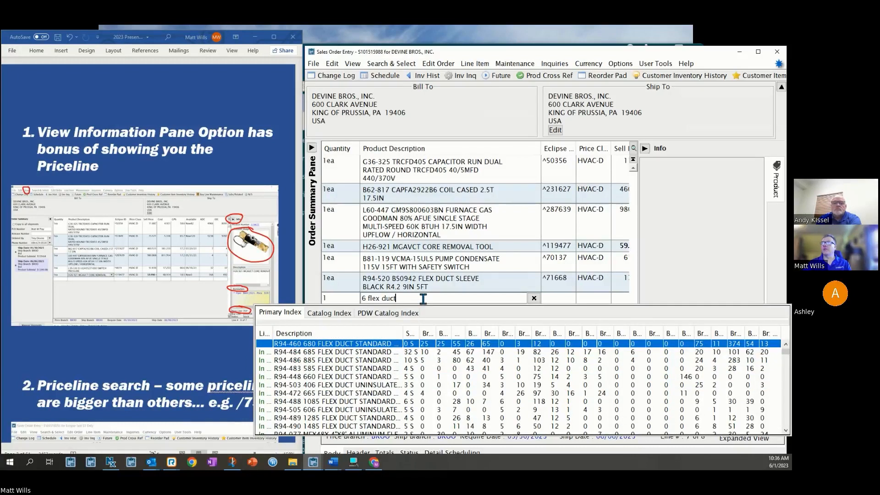
left_click(534, 298)
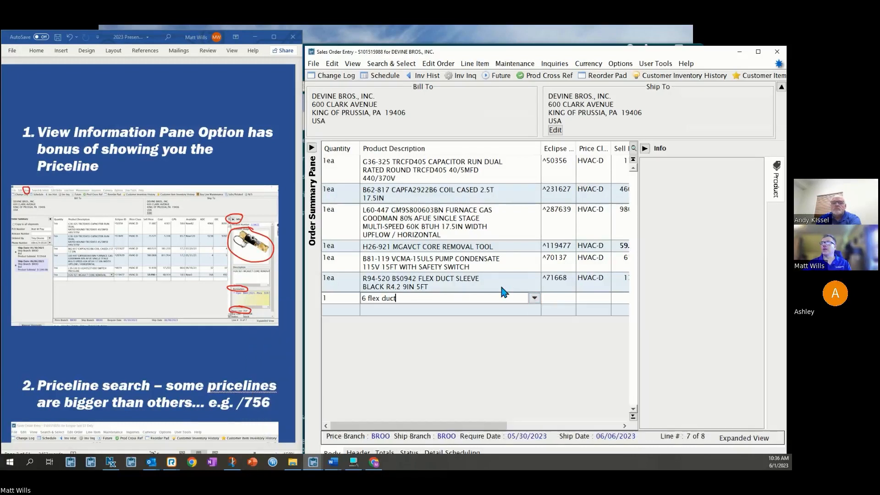
key("Return")
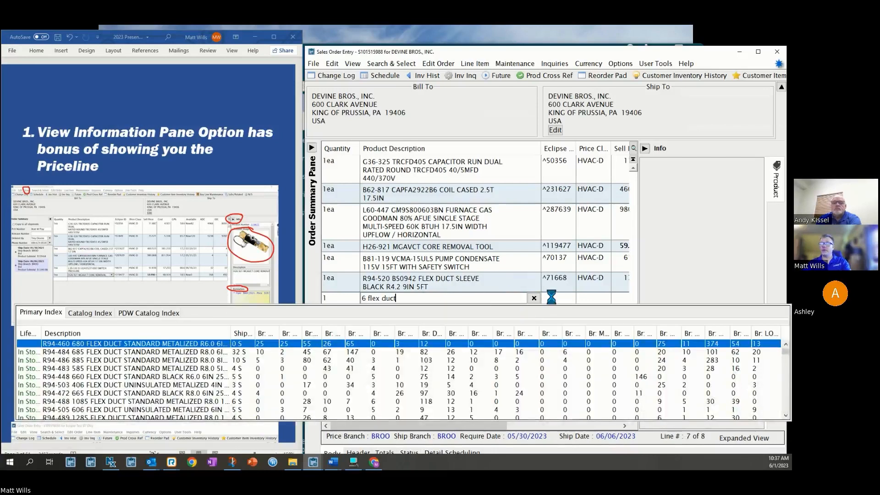
double_click(344, 345)
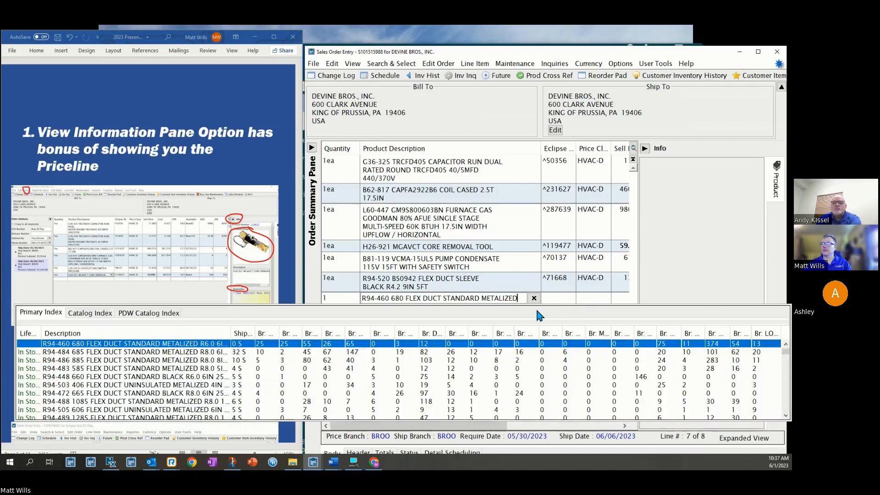
double_click(470, 352)
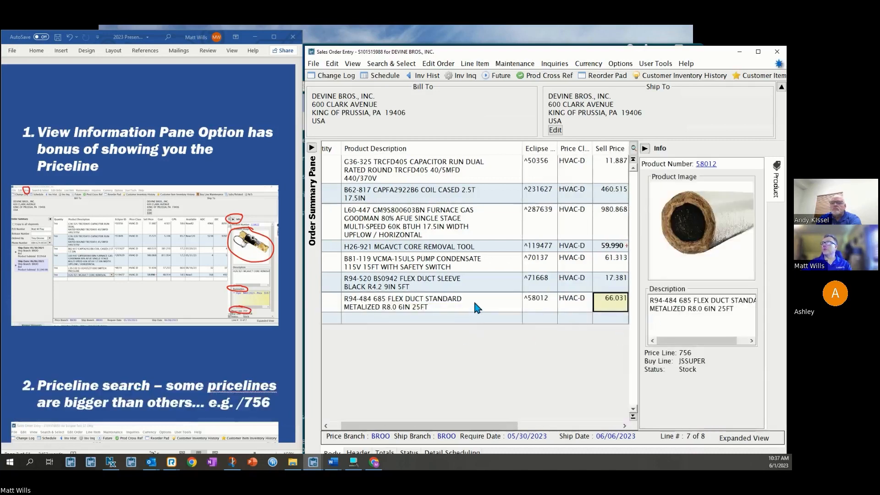
Step: Check the flex duct sleeve's price line and search for /756 on a new order line with quantity 1
left_click(473, 281)
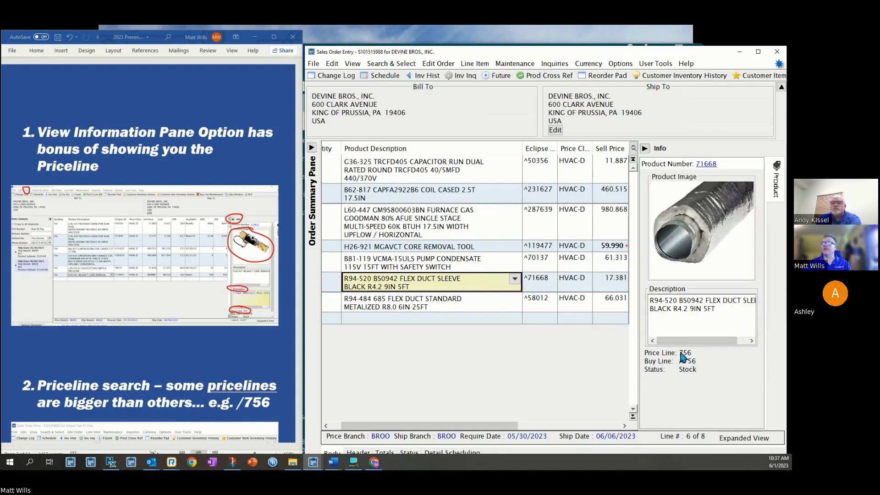
left_click(334, 322)
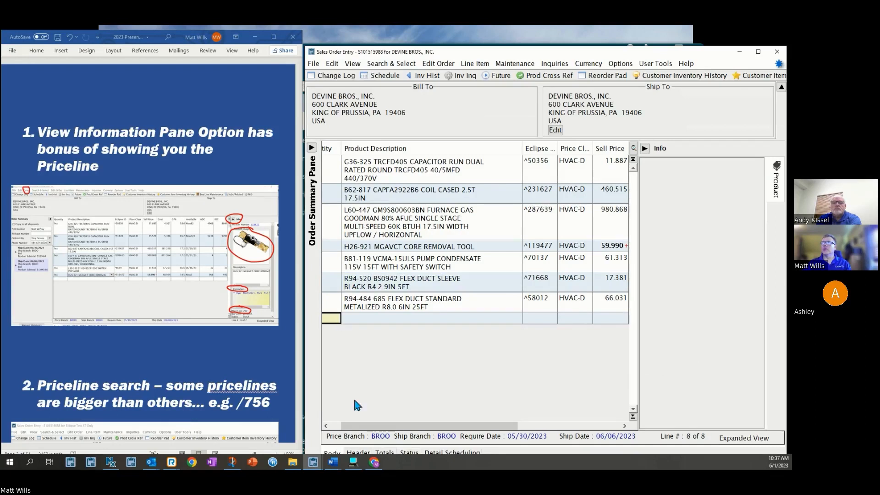
left_click_drag(395, 426, 376, 429)
type("1")
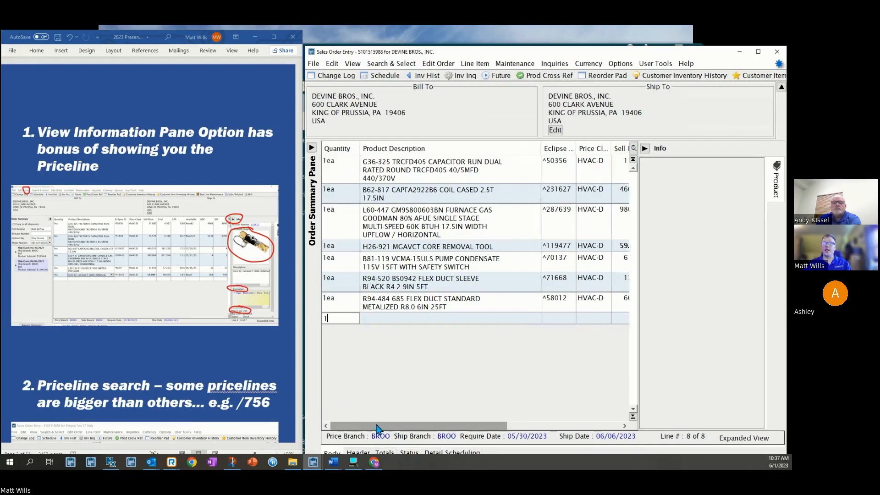
key("Tab")
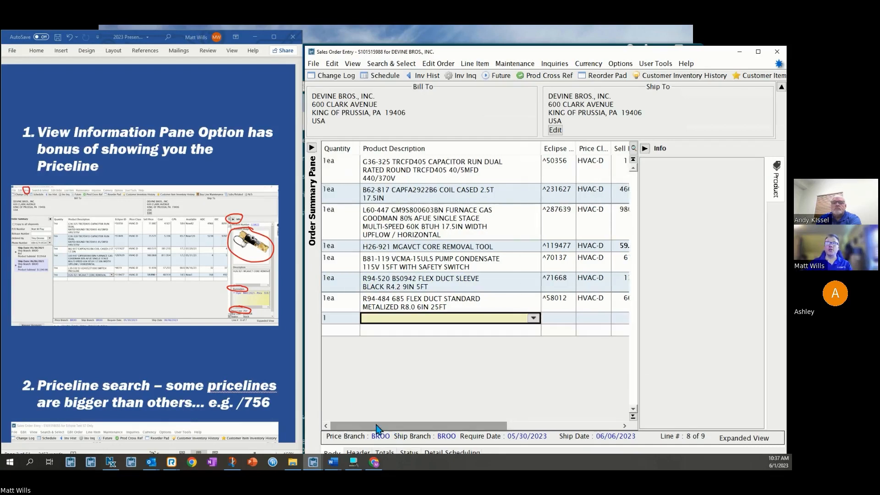
type("/756")
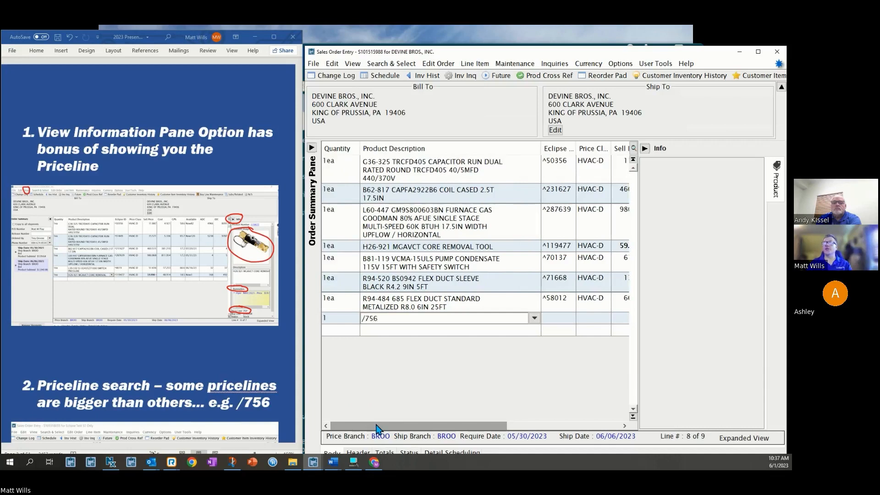
key("Return")
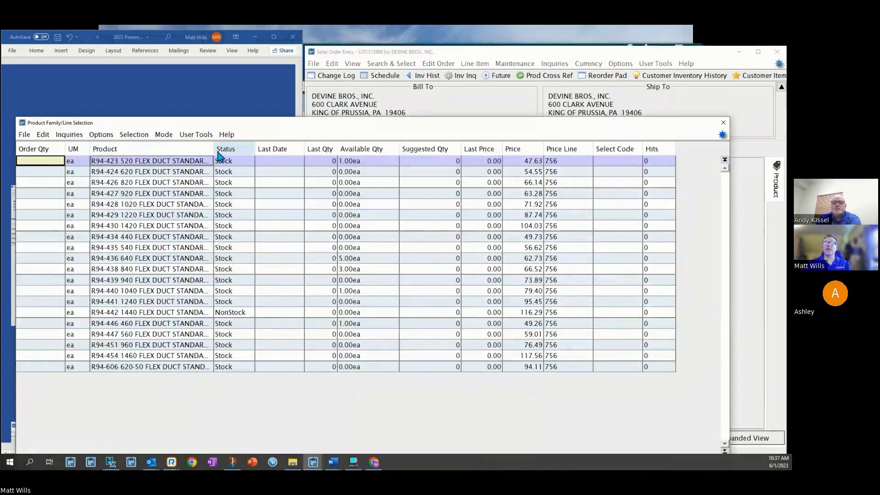
Step: Widen the Product column in the price line results and place the Available Qty column directly after it
left_click_drag(213, 149, 352, 163)
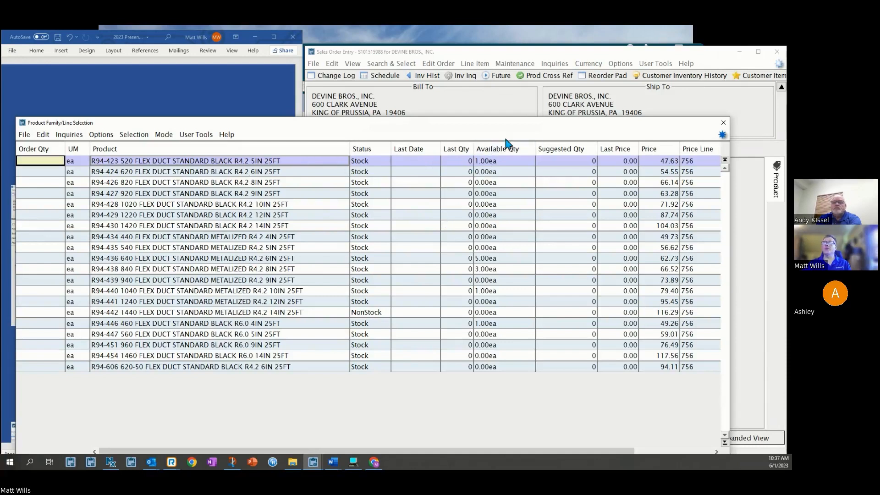
left_click_drag(511, 151, 364, 160)
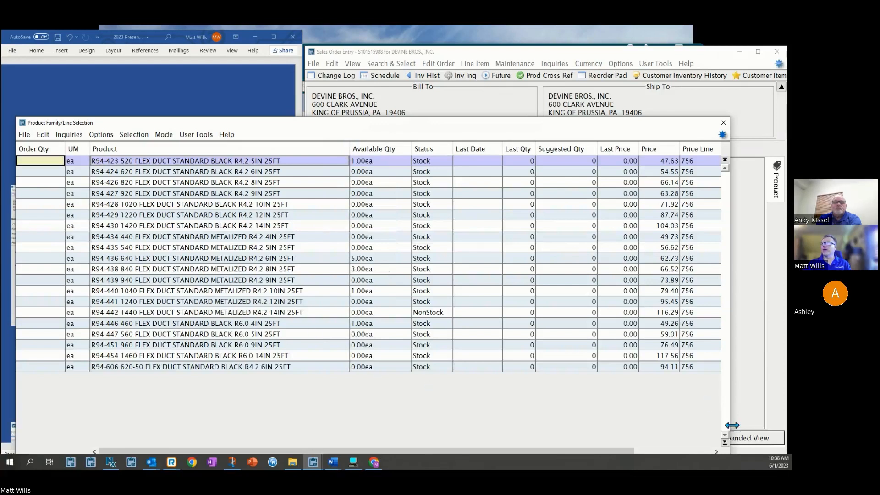
Step: Order 5 of R94-485 785 7IN and 2 of R94-483 585 5IN metalized flex duct, accepting the quantities onto the order
left_click(724, 442)
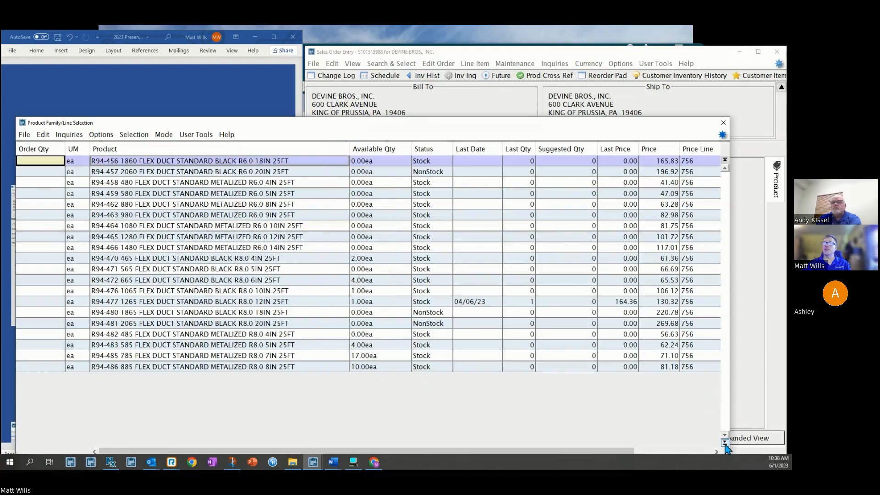
left_click(52, 290)
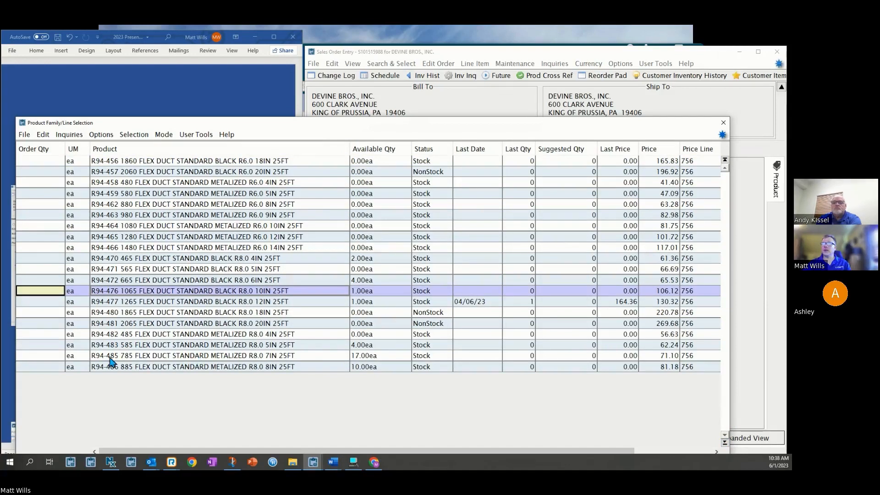
left_click(57, 356)
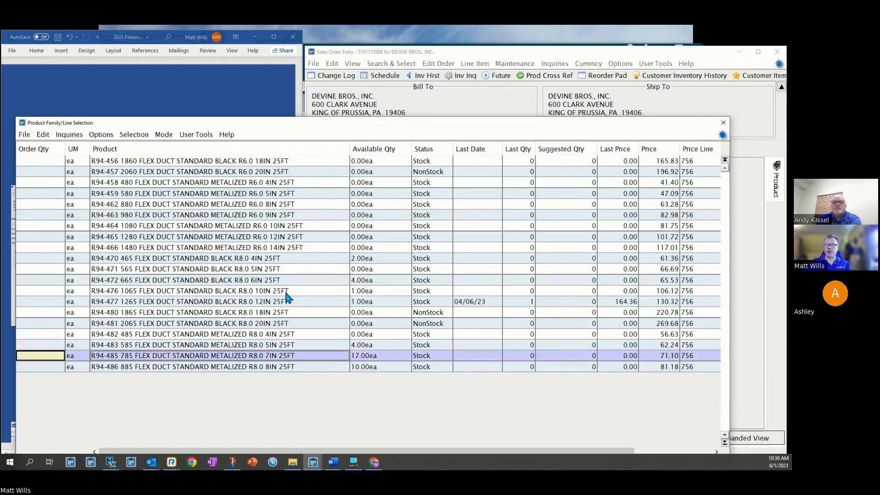
type("5")
key("Return")
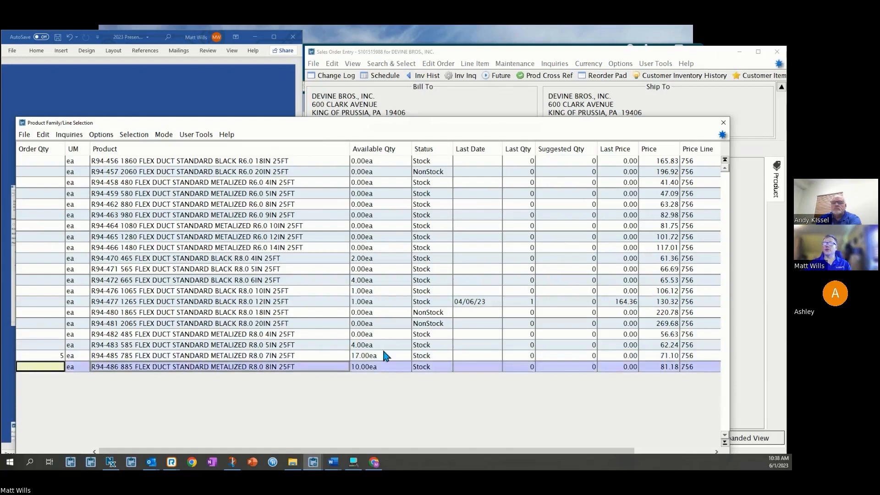
left_click(50, 344)
type("2")
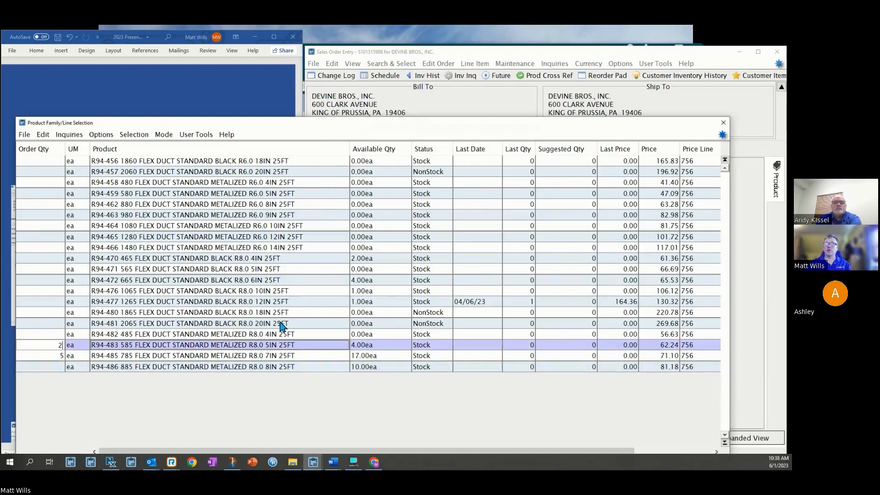
key("Return")
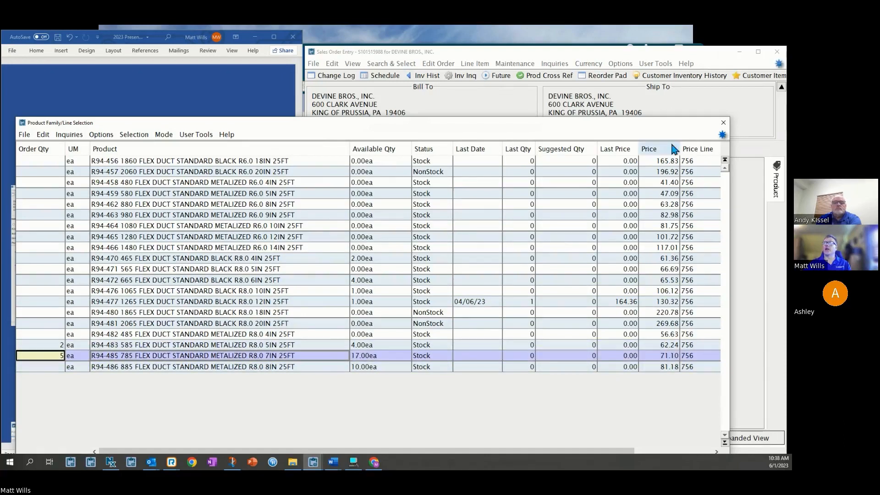
left_click(723, 122)
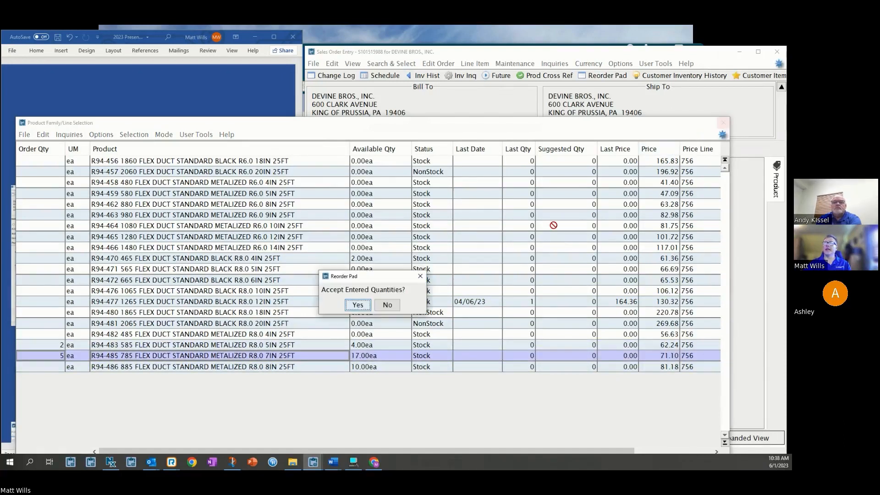
left_click(358, 305)
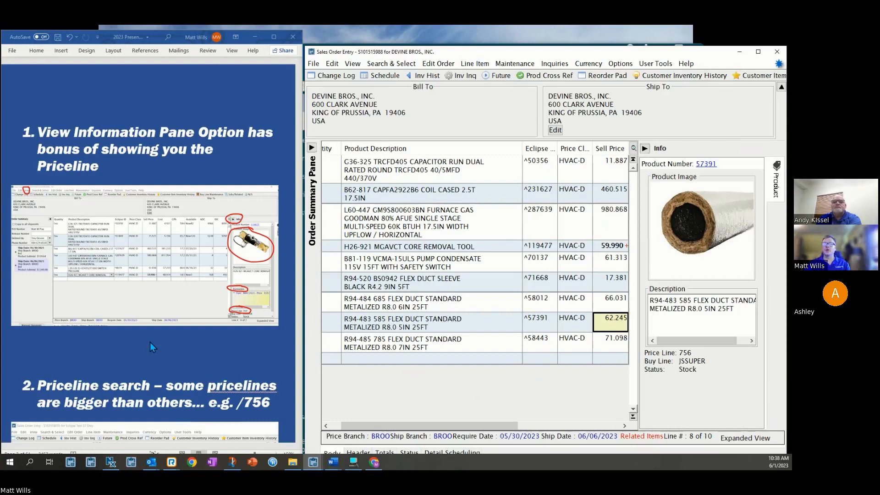
Step: Switch to the Word document and read past the price line search tip to the Reorder Pad and Customer Inventory History tips
left_click(163, 342)
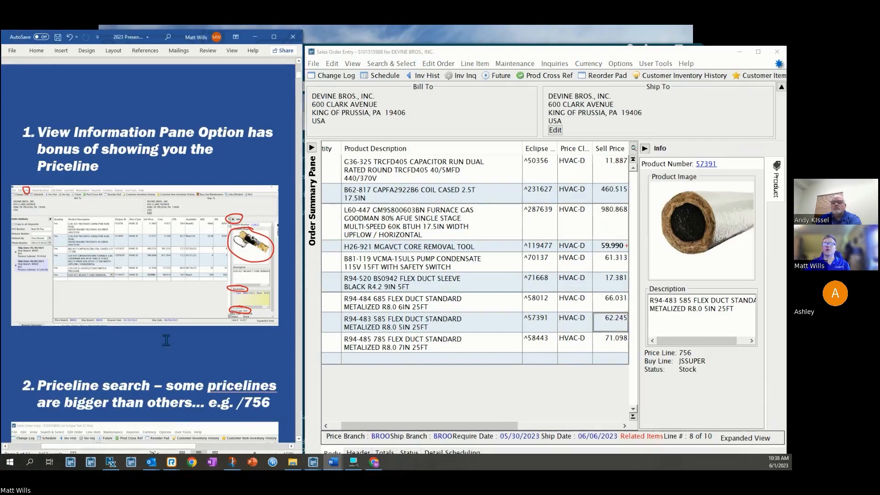
scroll(204, 306, "down", 3)
scroll(203, 306, "down", 7)
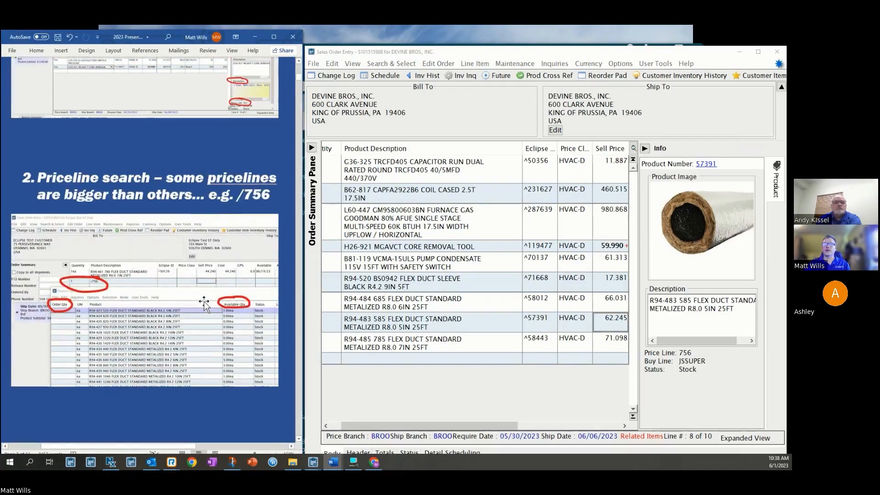
scroll(203, 302, "down", 14)
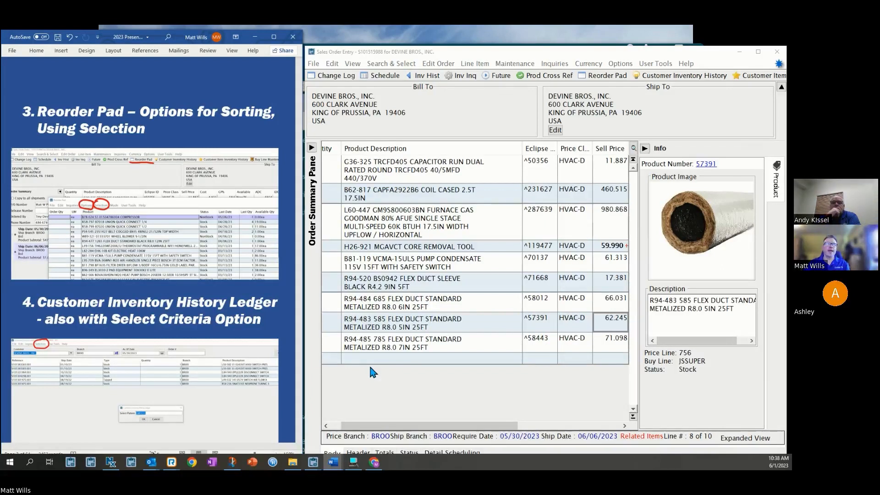
Step: Return to the sales order's blank line, open the Reorder Pad, and place its window so the Reorder Pad tip heading stays readable
left_click(385, 359)
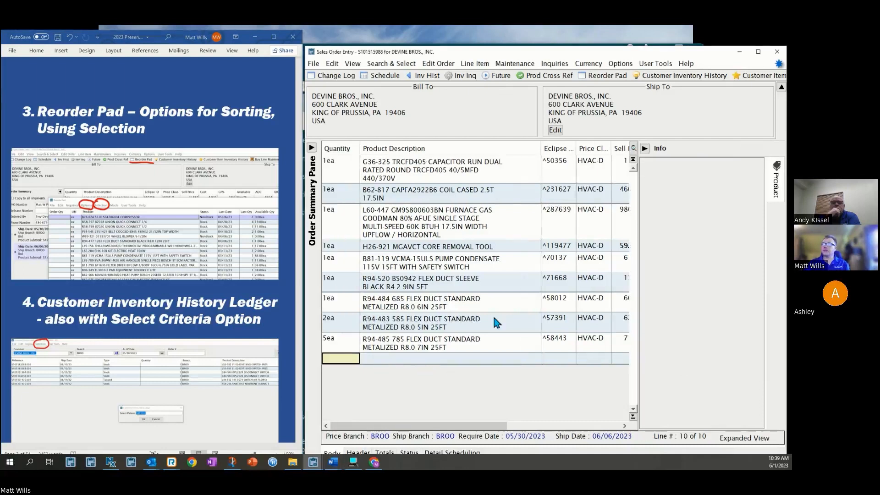
left_click(613, 76)
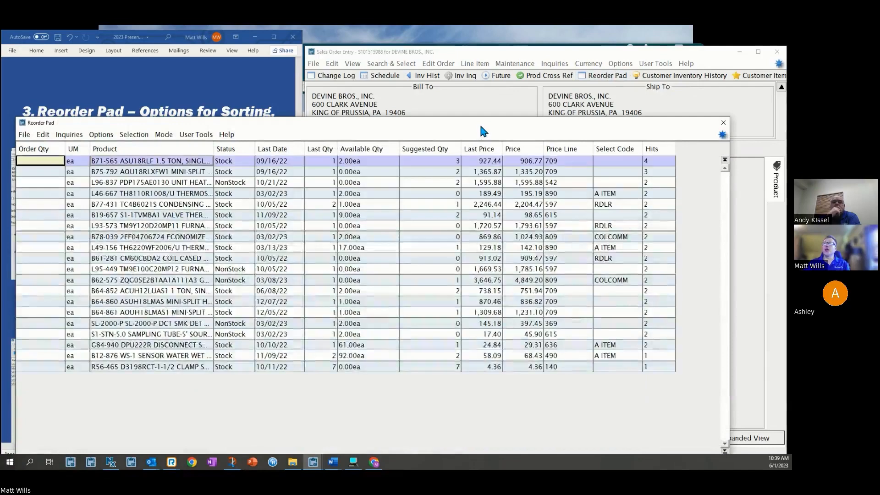
left_click_drag(479, 128, 658, 162)
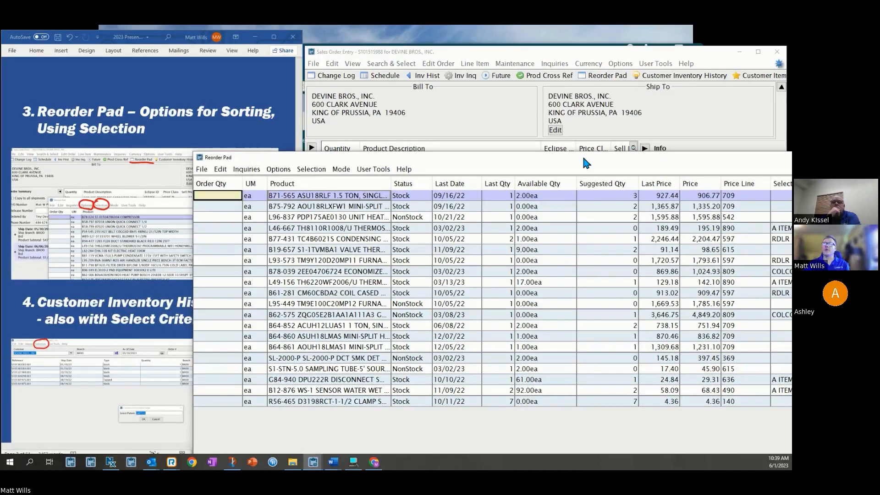
left_click_drag(582, 159, 559, 108)
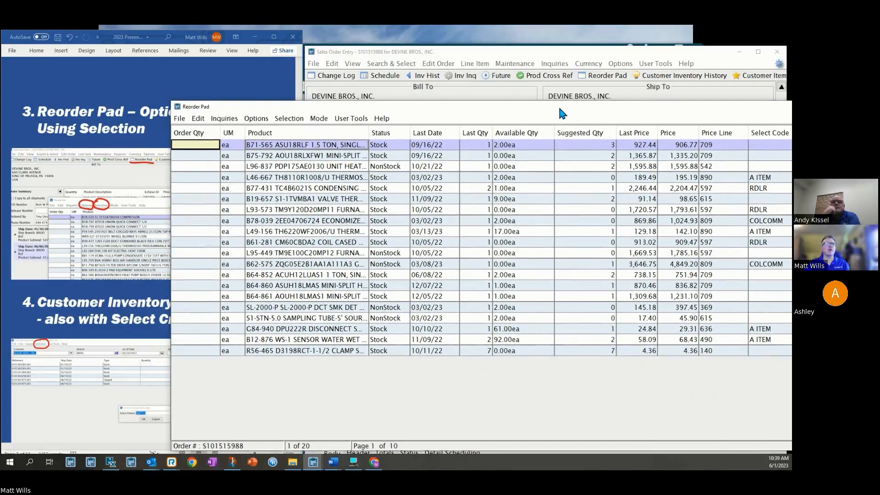
mouse_move(562, 113)
left_mouse_down()
mouse_move(571, 139)
mouse_move(558, 125)
left_mouse_up()
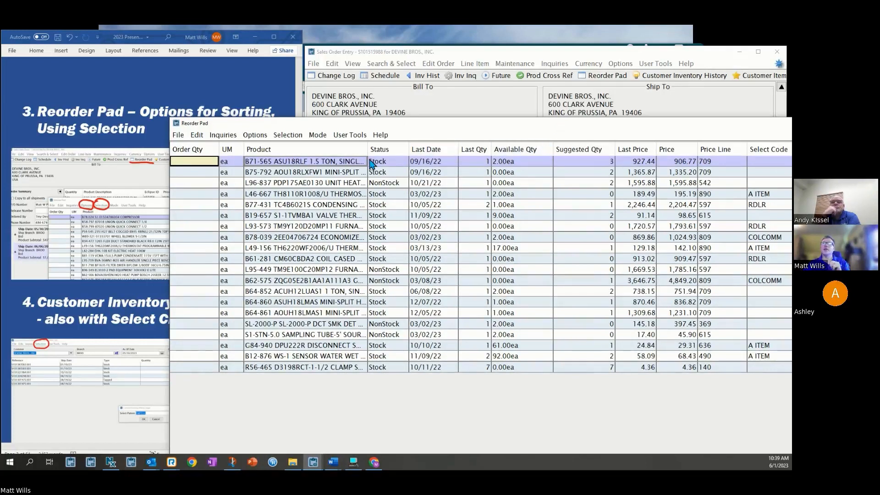
Step: Sort the Reorder Pad by descending last date and widen the Product column to show fuller descriptions
left_click(258, 136)
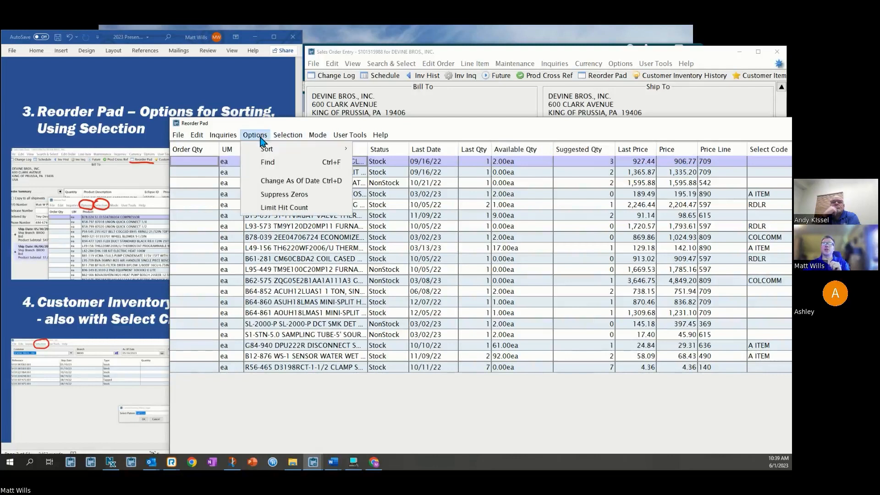
mouse_move(266, 154)
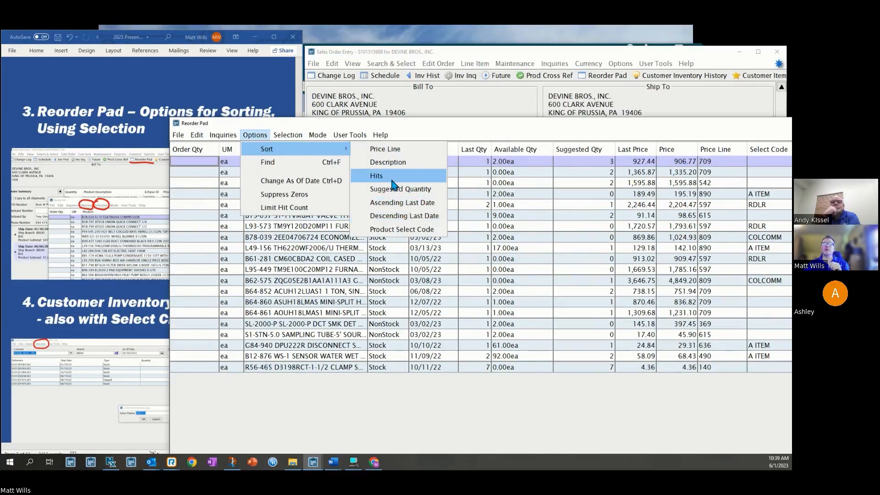
left_click(402, 219)
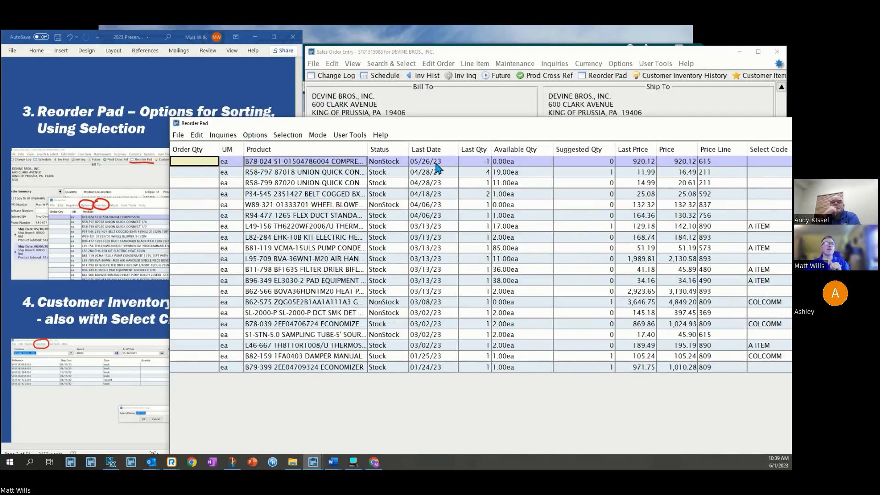
left_click(436, 164)
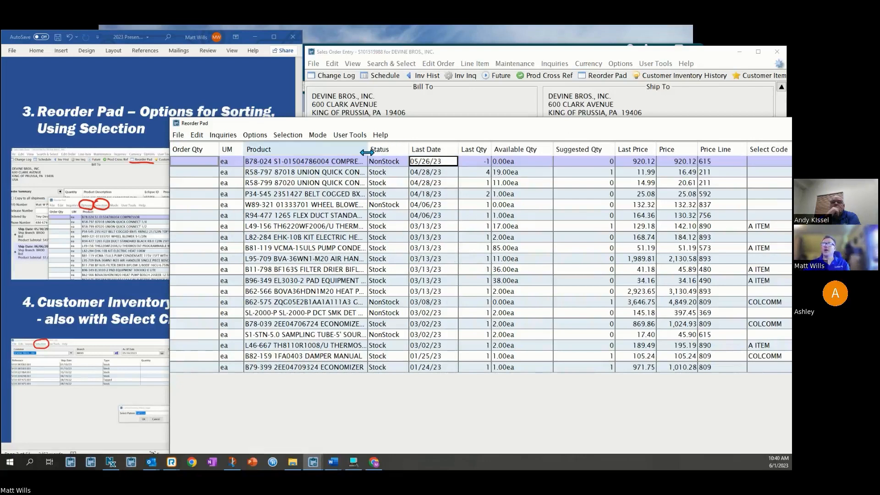
left_click_drag(367, 152, 471, 154)
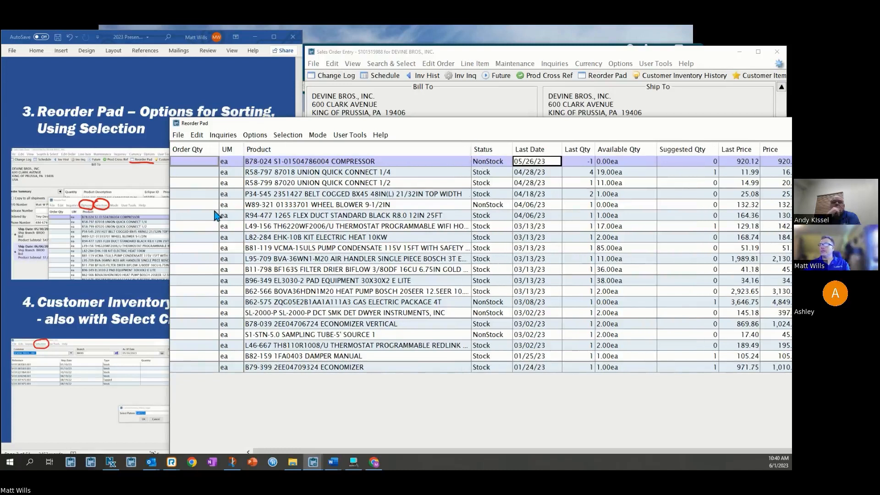
Step: Reorder 1 of the P34-545 cogged belt and 1 of the L49-156 programmable thermostat, accepting the quantities onto the order
left_click(213, 195)
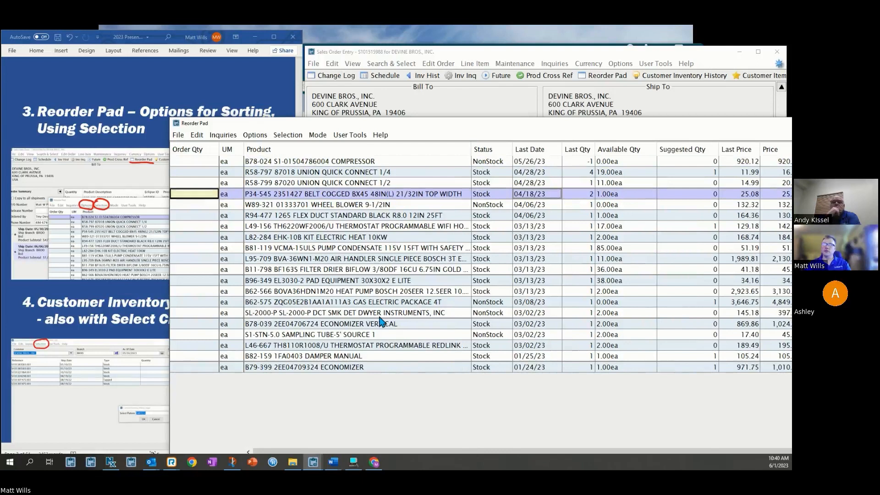
type("1")
key("Return")
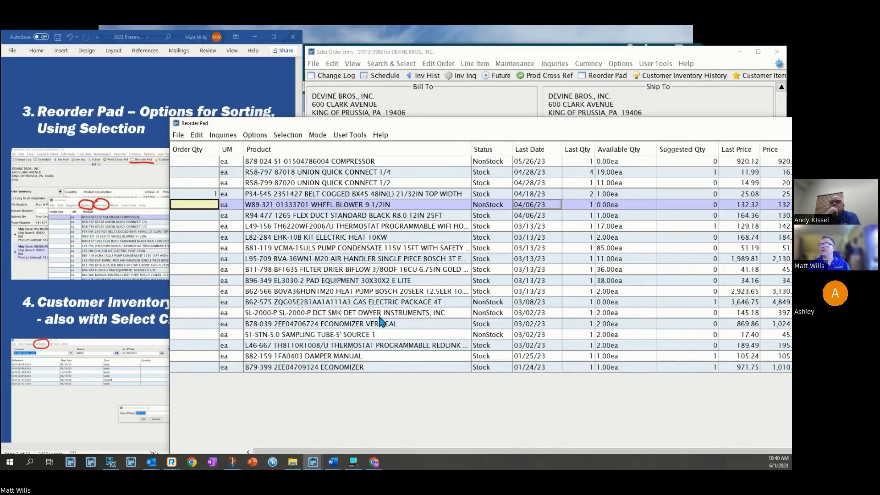
key("Down")
key("Down")
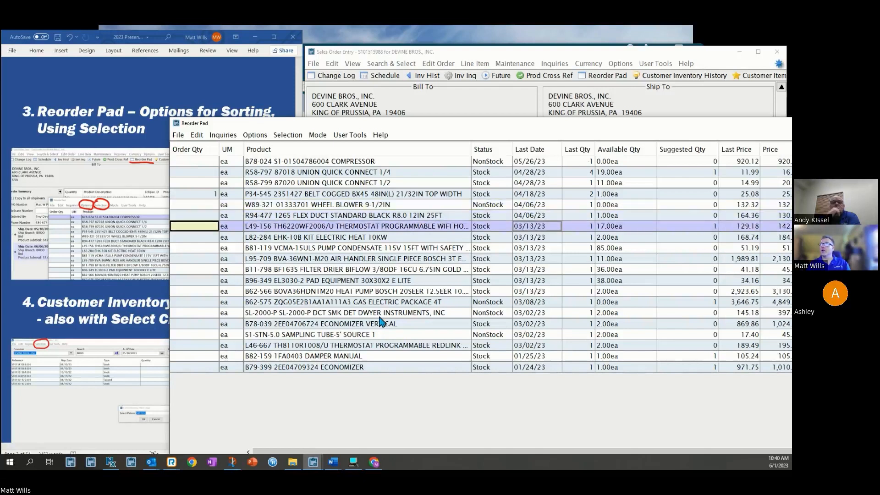
type("1")
key("Return")
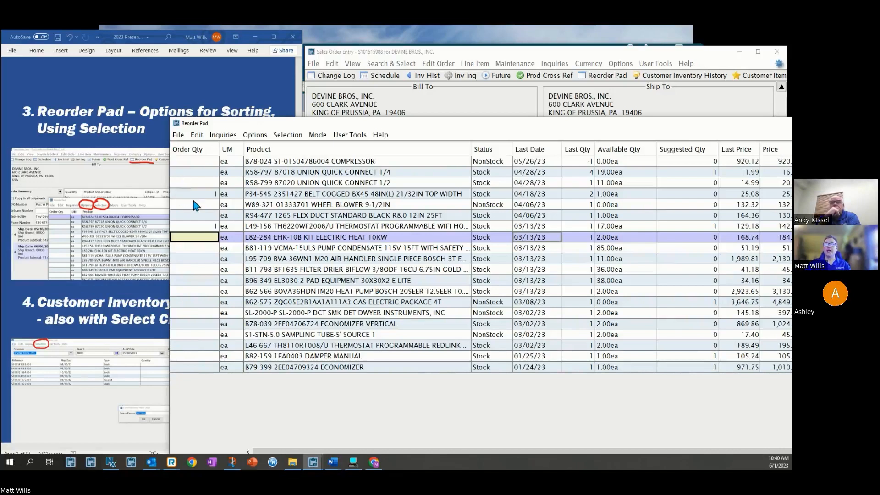
left_click_drag(743, 128, 631, 132)
left_click(764, 128)
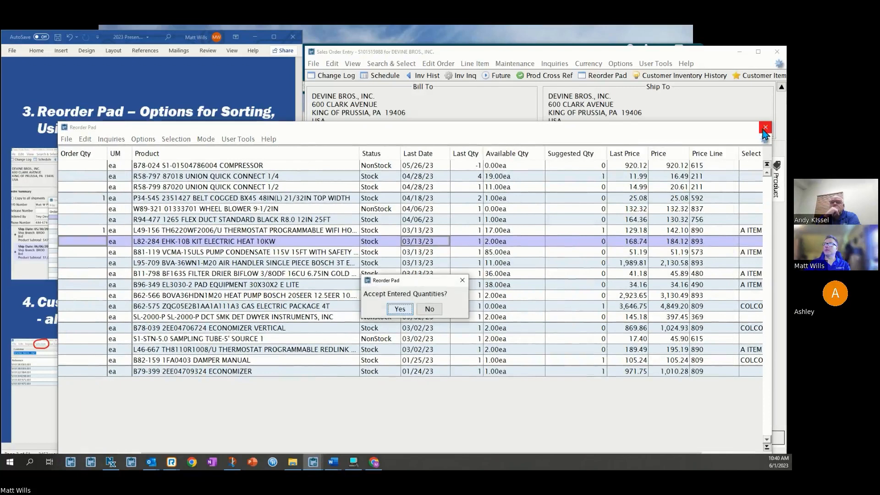
left_click(401, 307)
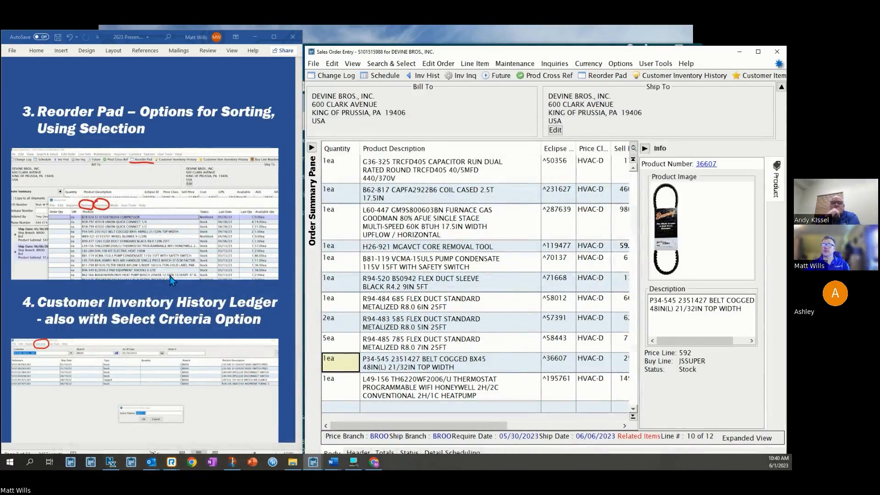
Step: Read on in the Word document to the illustrated Customer Inventory History Ledger tip
scroll(181, 259, "down", 2)
scroll(181, 259, "up", 2)
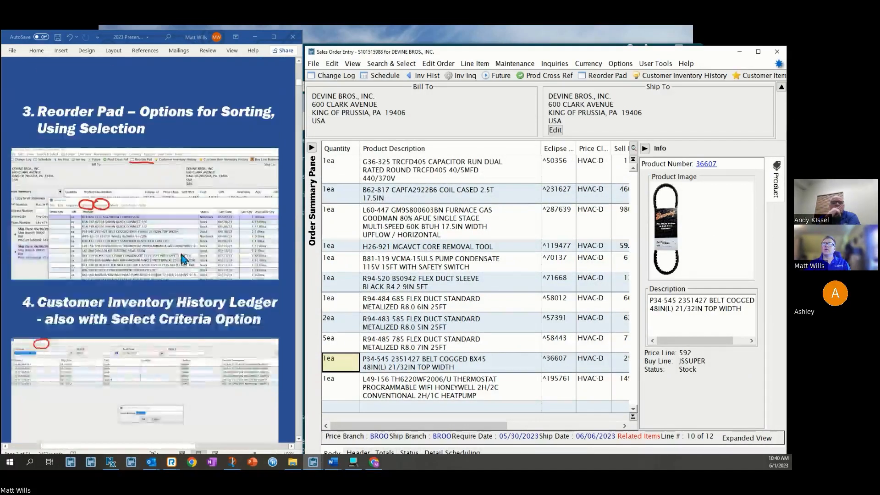
scroll(181, 256, "down", 3)
scroll(181, 259, "down", 1)
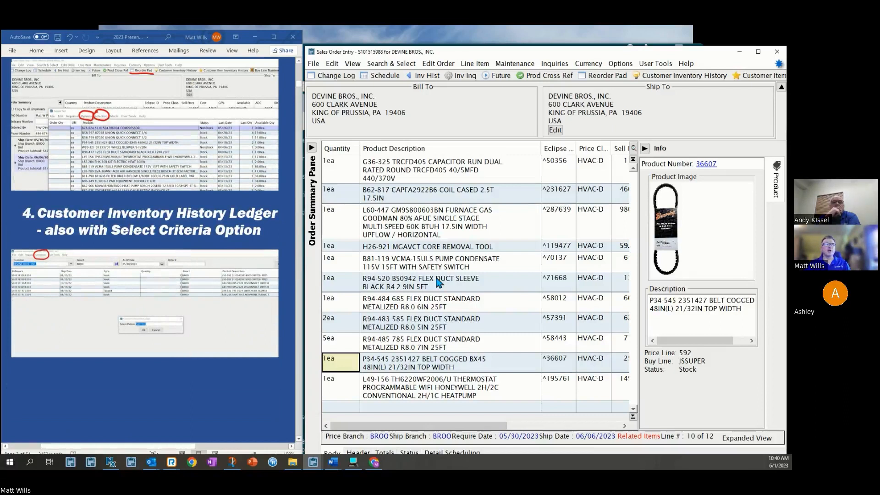
Step: Open the Customer Inventory History inquiry from the order's blank line, narrow the ledger's Quantity column, and select the first entry's reference
left_click(390, 407)
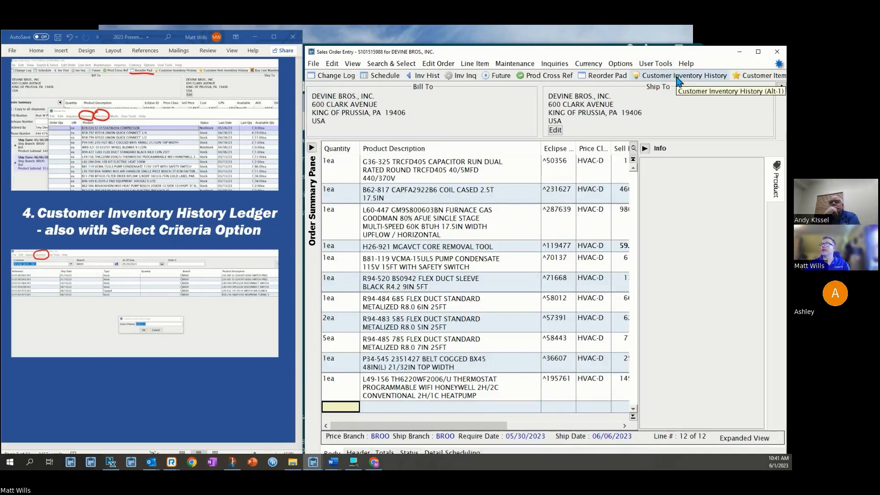
left_click(556, 64)
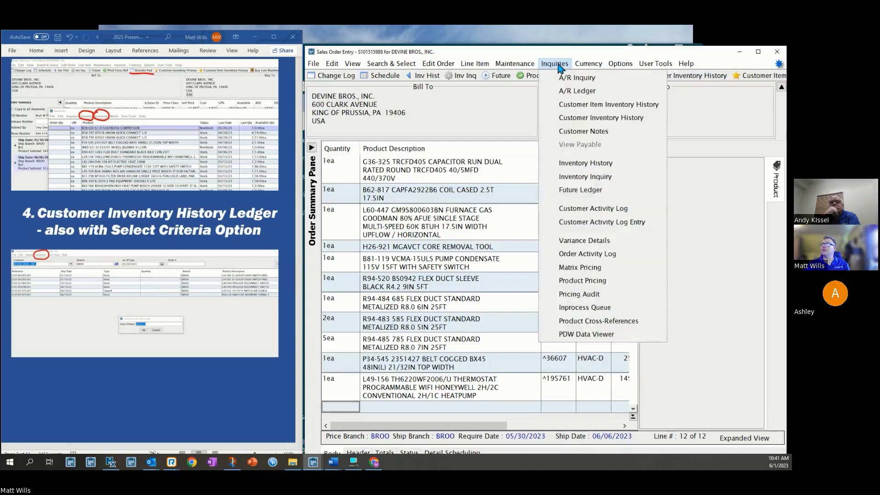
left_click(590, 120)
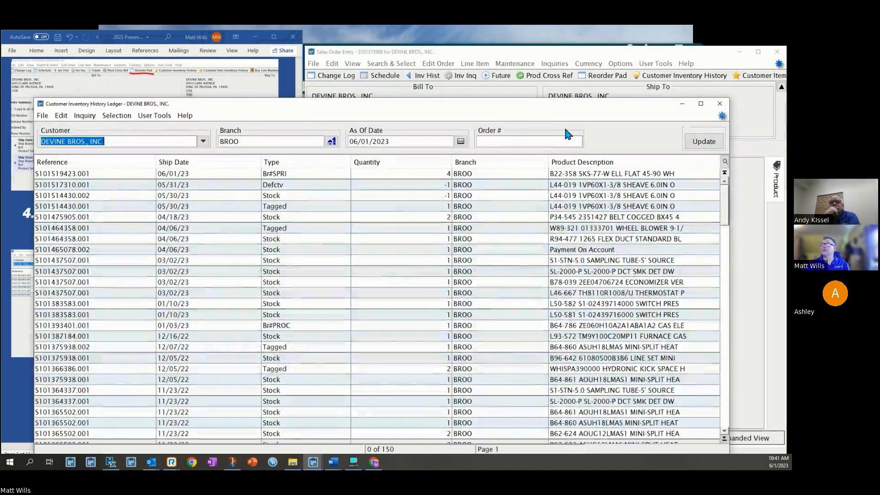
left_click_drag(327, 100, 359, 111)
left_click_drag(472, 171, 413, 182)
left_click(105, 180)
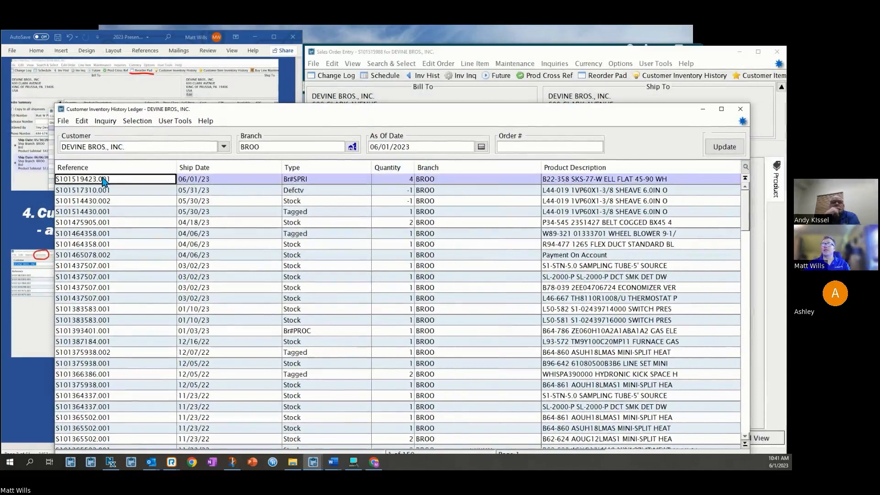
Step: Compare the late-May entries in the Customer Inventory History Ledger and narrow its Branch column
left_click(105, 192)
left_click(106, 203)
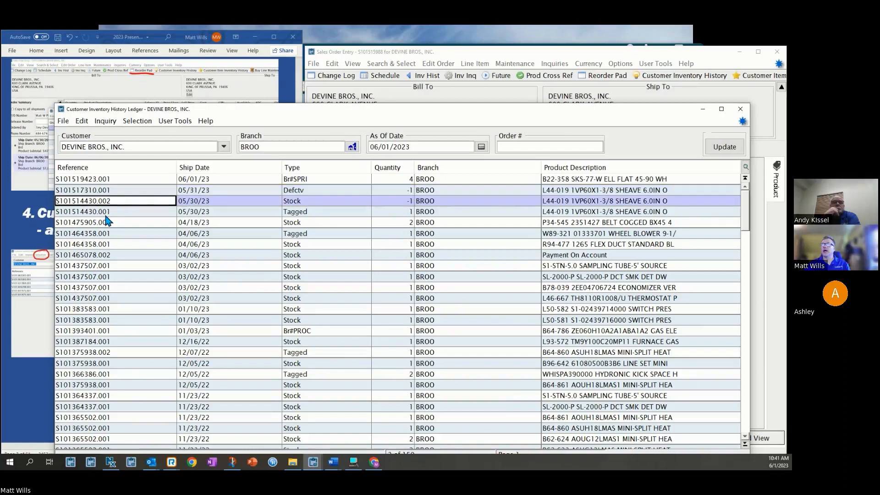
left_click(106, 215)
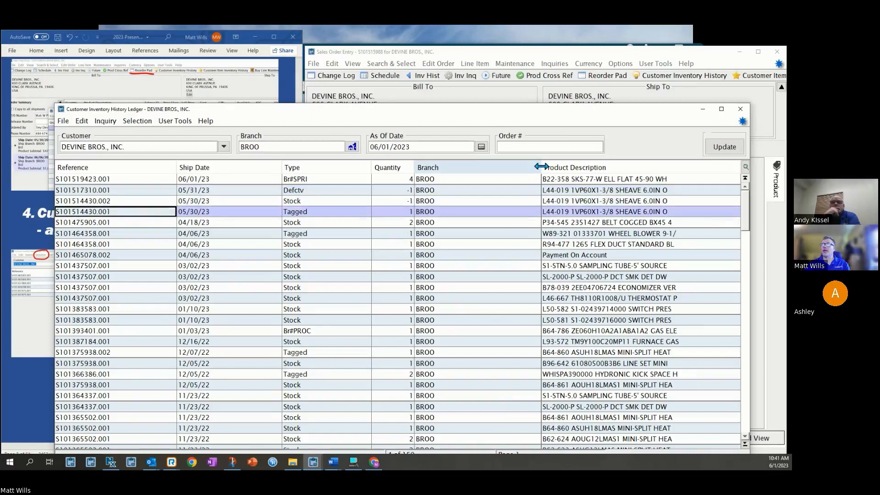
left_click_drag(541, 168, 487, 183)
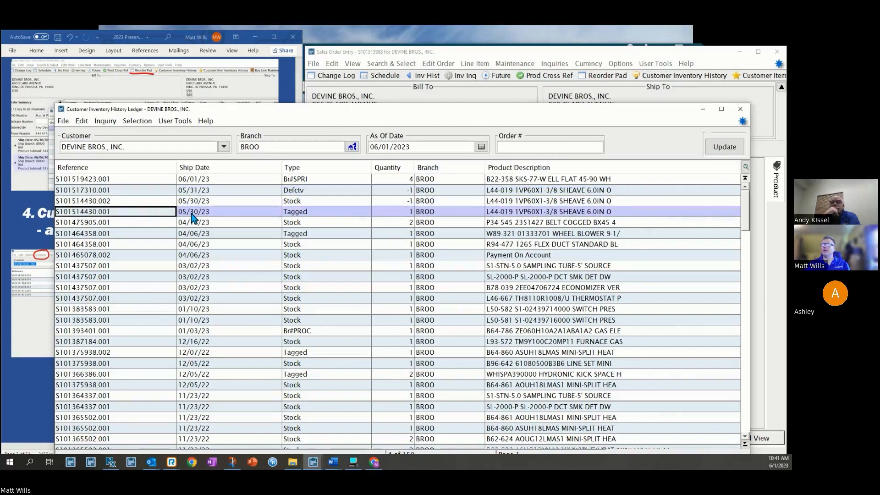
Step: Review the ledger's older entries back to mid-2022 by reference, ship date and product description, and close the ledger
left_click(113, 266)
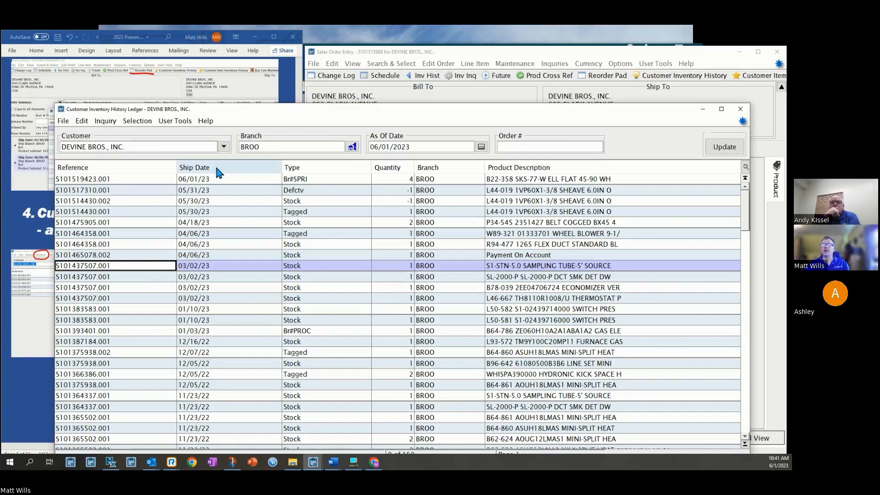
left_click(205, 213)
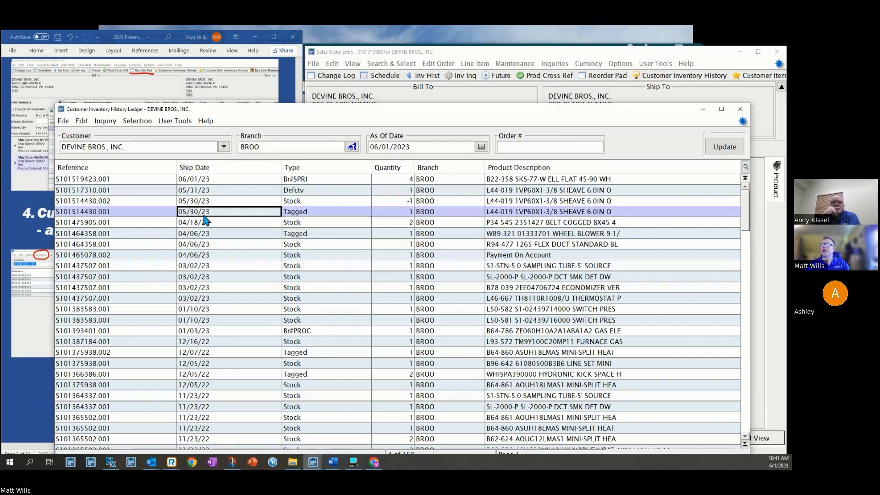
left_click(535, 267)
left_click(527, 310)
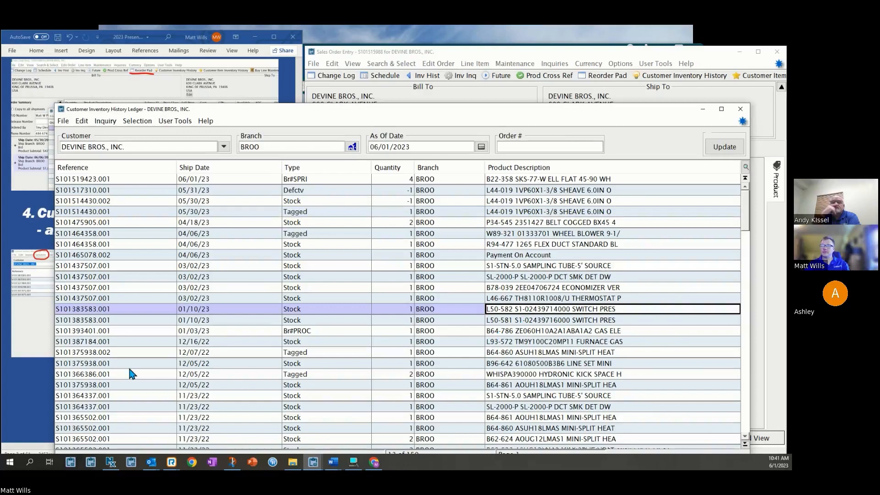
scroll(133, 366, "down", 10)
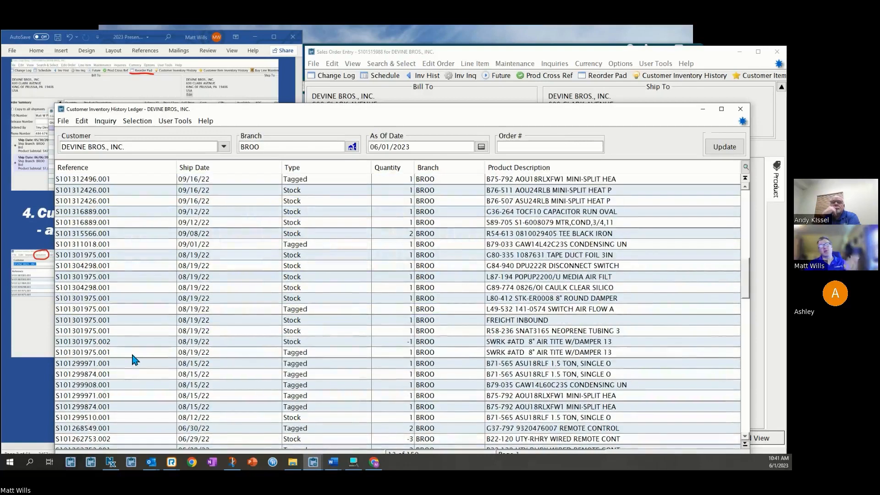
scroll(136, 329, "up", 8)
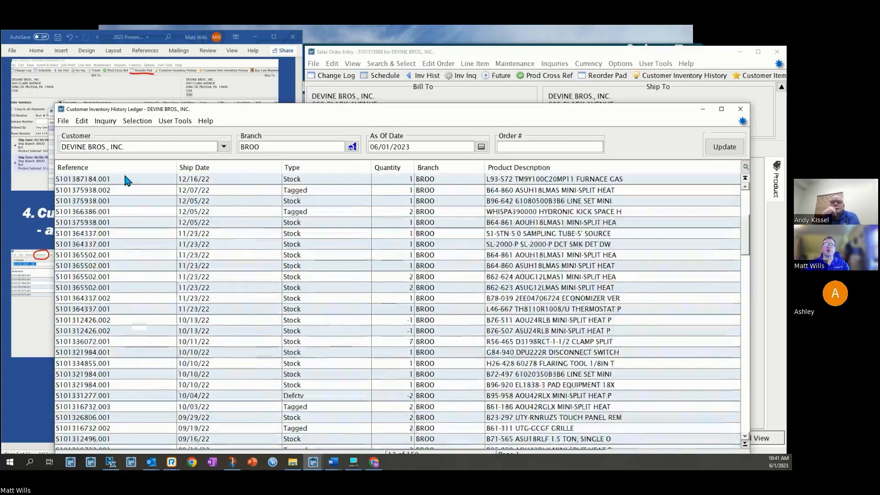
left_click(119, 180)
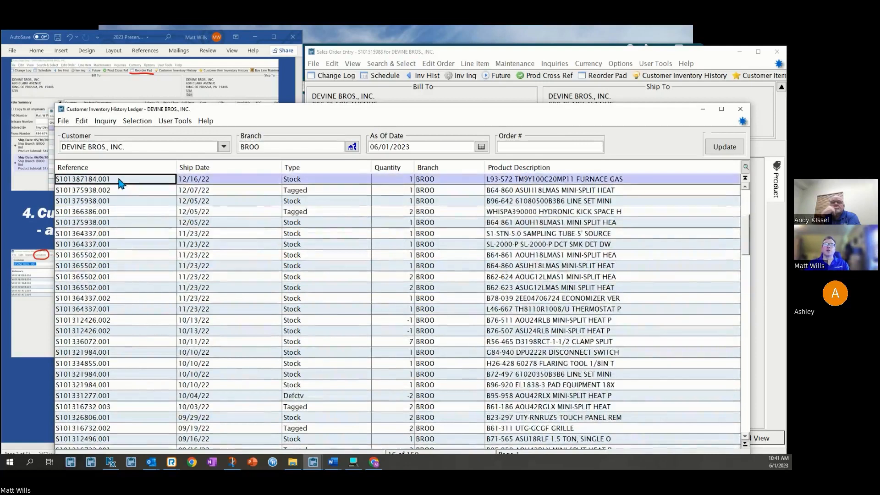
left_click(116, 266)
left_click(115, 277)
left_click(116, 288)
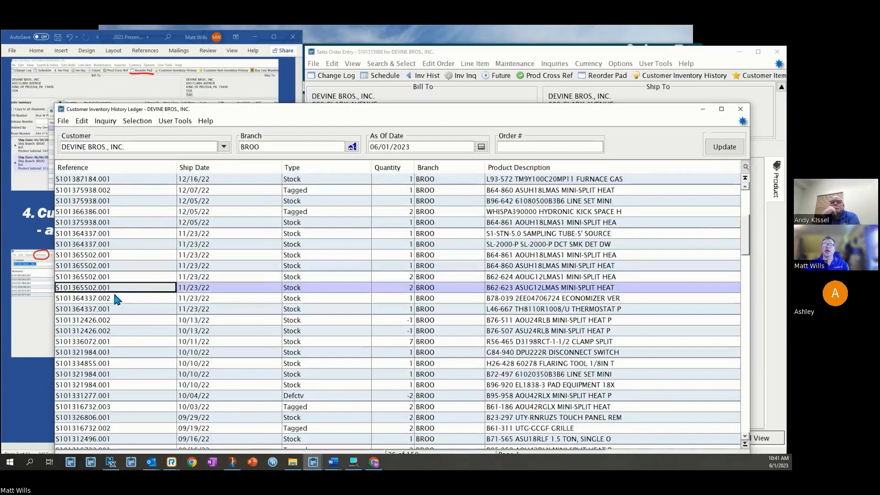
left_click(737, 108)
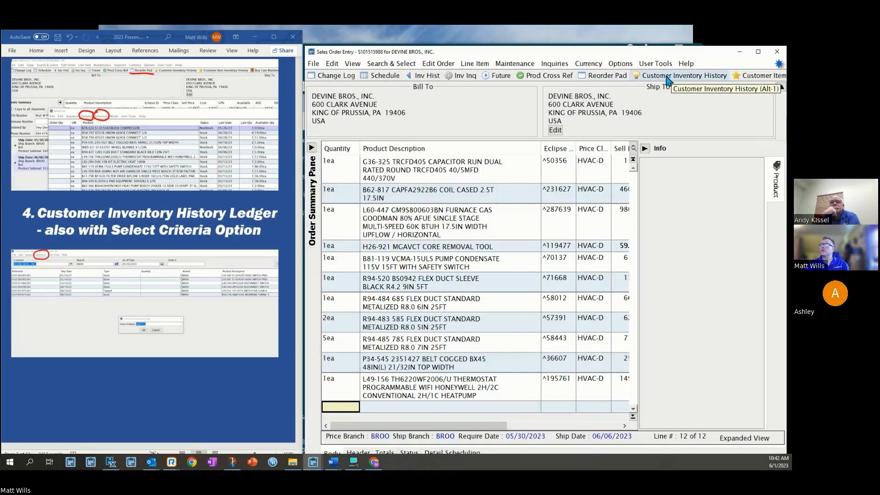
Step: Return to the Word document's Reorder Pad tip, reopen the Reorder Pad beside it and widen the Product column
scroll(259, 166, "up", 1)
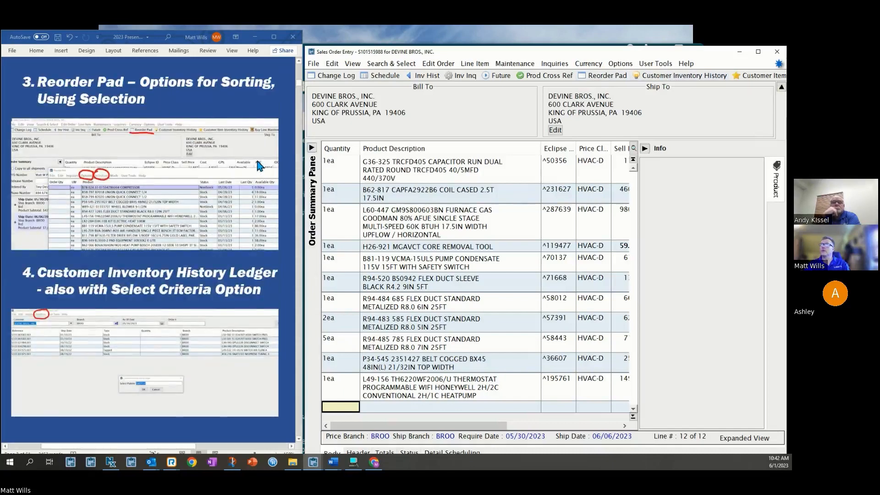
scroll(260, 166, "up", 1)
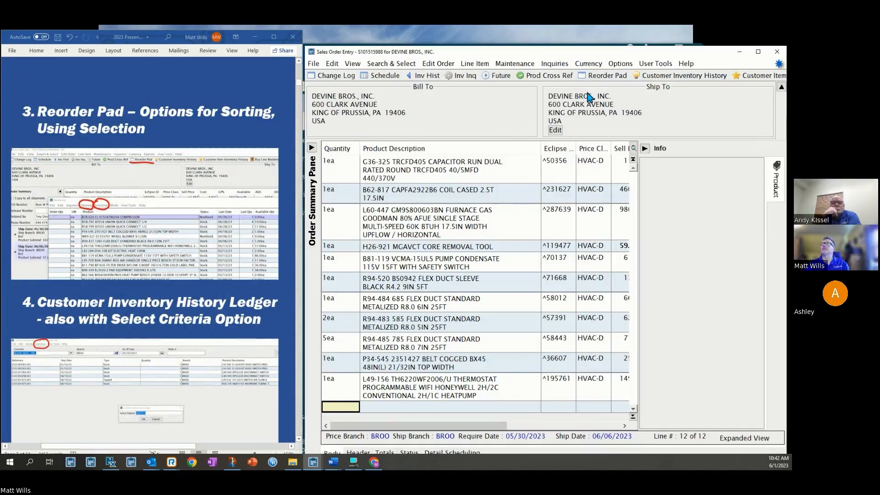
left_click(618, 79)
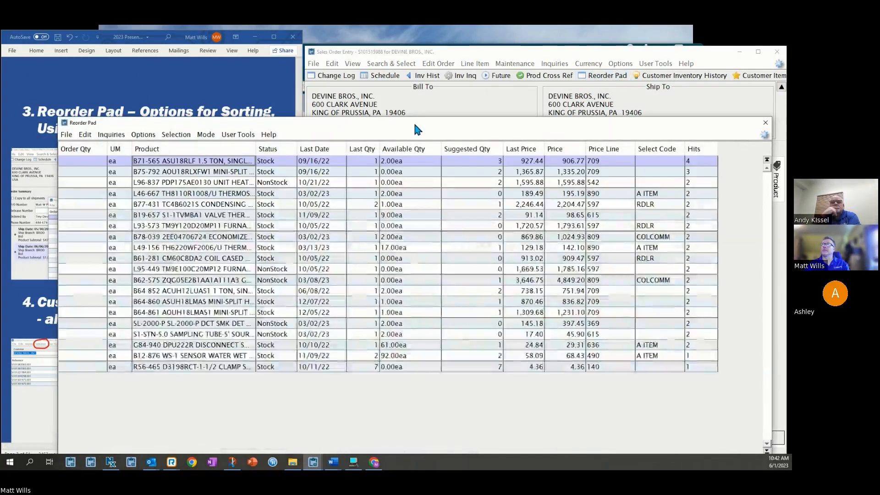
left_click_drag(411, 123, 629, 98)
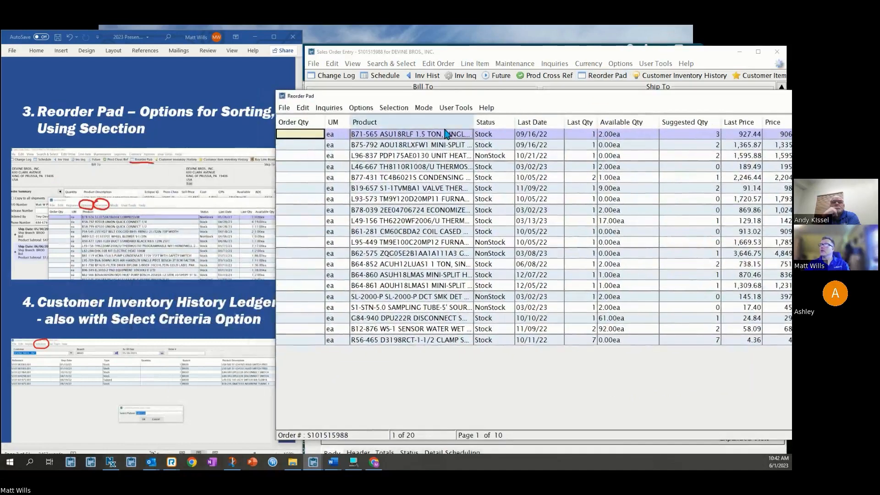
left_click_drag(474, 121, 539, 120)
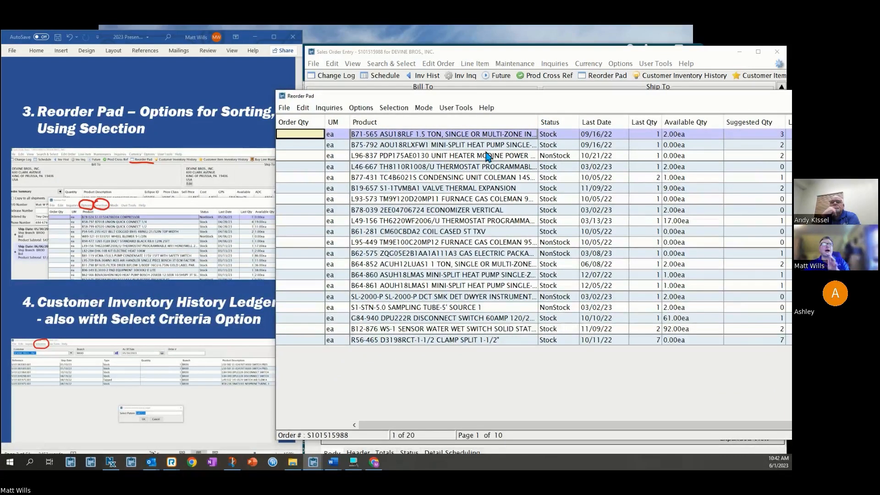
Step: Filter the Reorder Pad by the pattern MINI-SPLIT, widening the Product column to read the descriptions before closing the pad
left_click(397, 108)
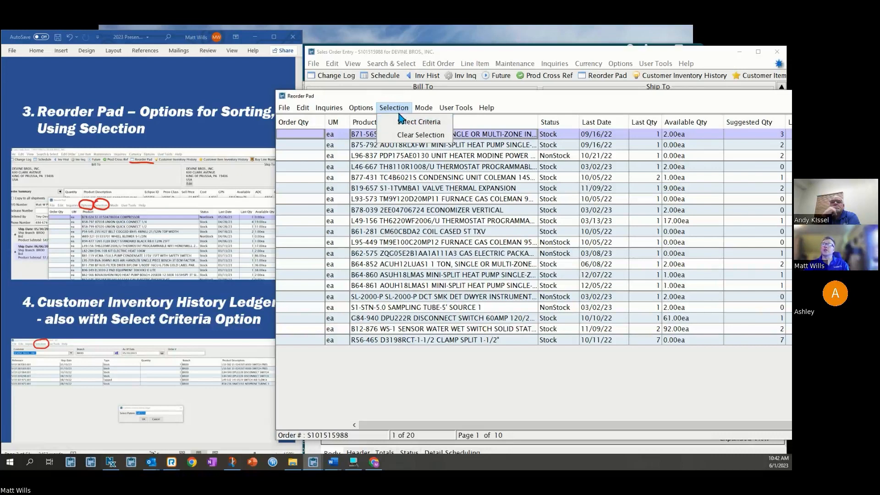
left_click(406, 127)
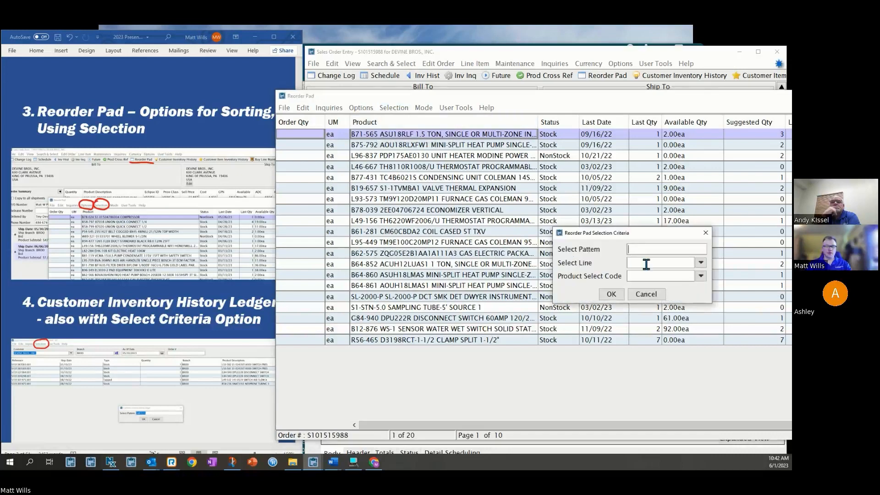
type("MINI-SPLIT")
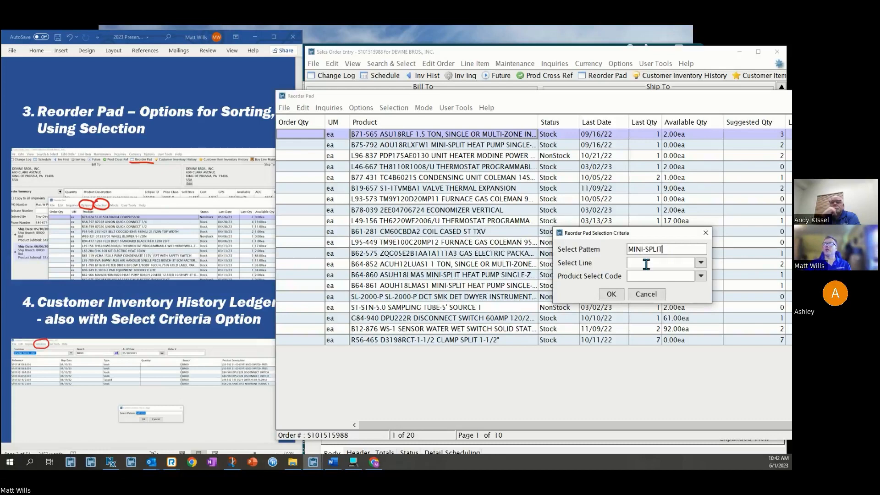
left_click(612, 295)
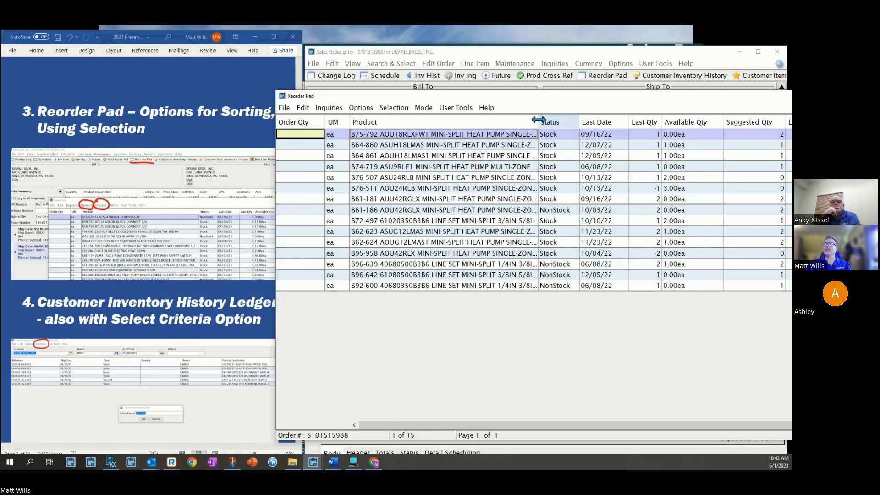
left_click_drag(538, 119, 608, 120)
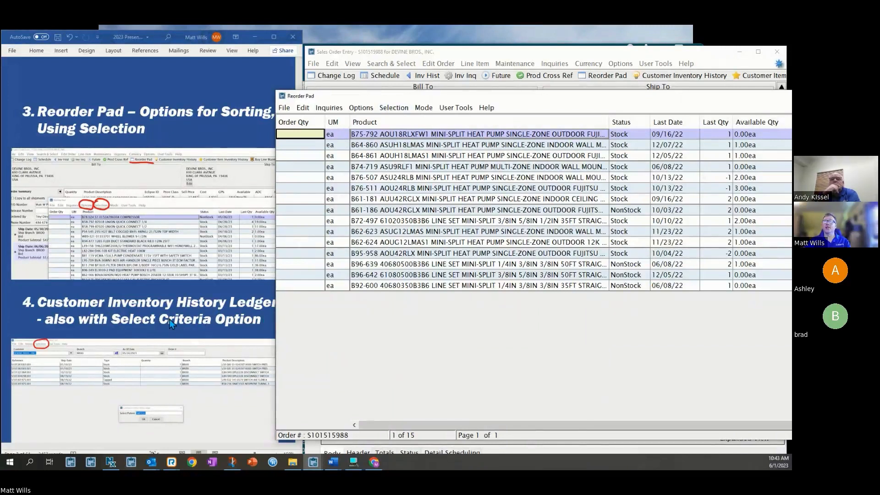
left_click_drag(679, 99, 464, 116)
left_click(770, 111)
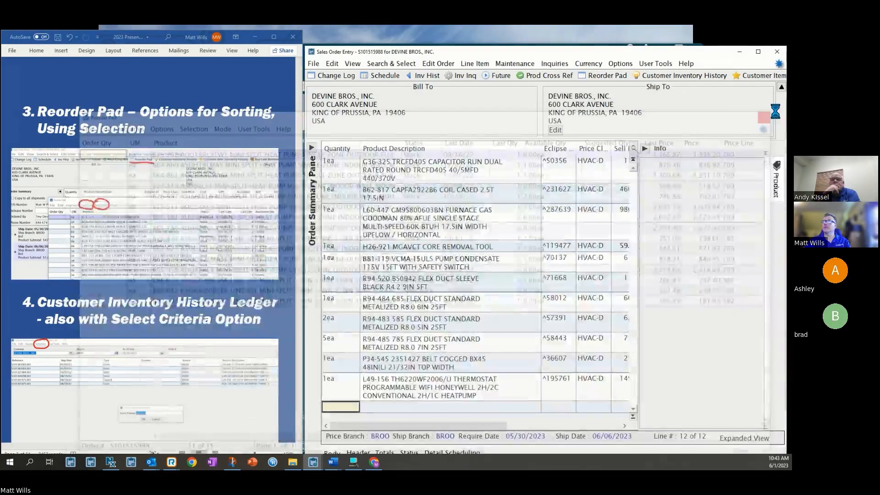
Step: Read on in the Word document to the Expanded vs Synopsis View tip
left_click(172, 262)
scroll(173, 262, "down", 5)
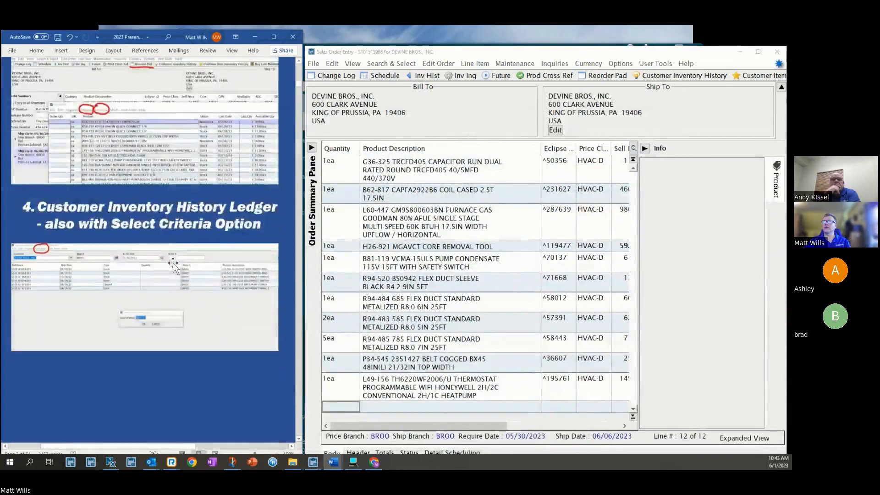
scroll(173, 262, "down", 10)
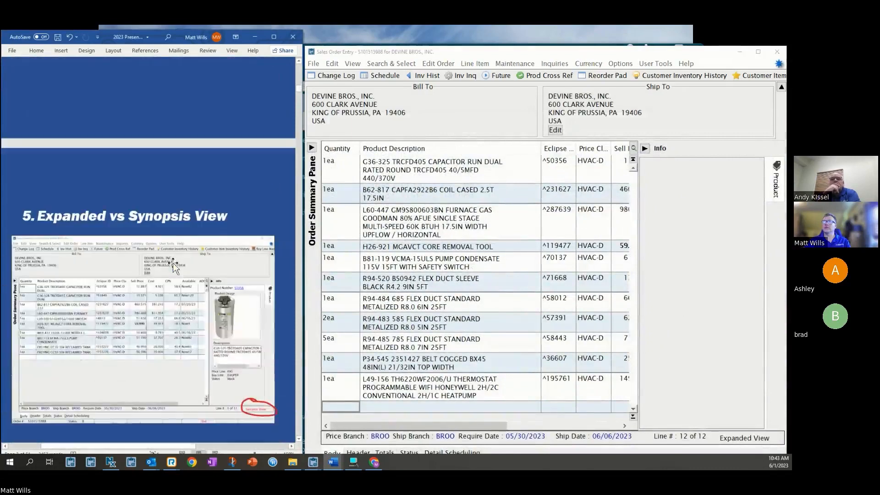
scroll(173, 266, "down", 2)
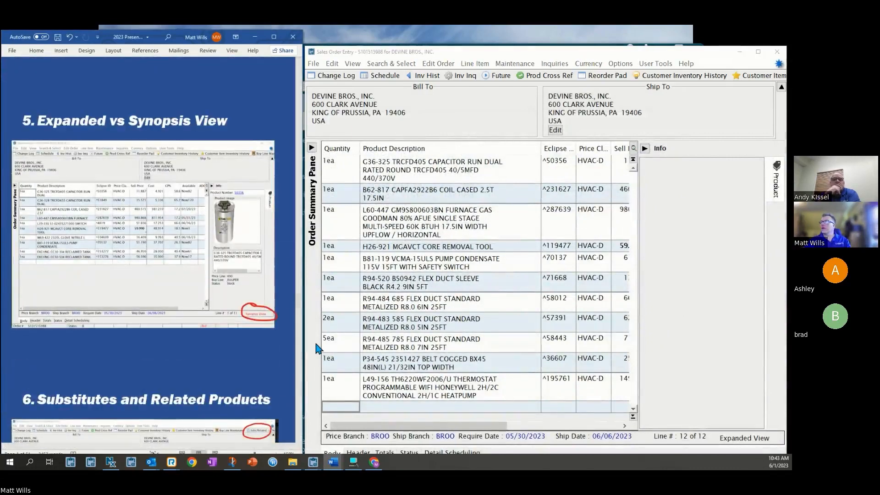
Step: Select the G36-325 capacitor line and switch the order to Synopsis View and back to Expanded View
left_click(522, 216)
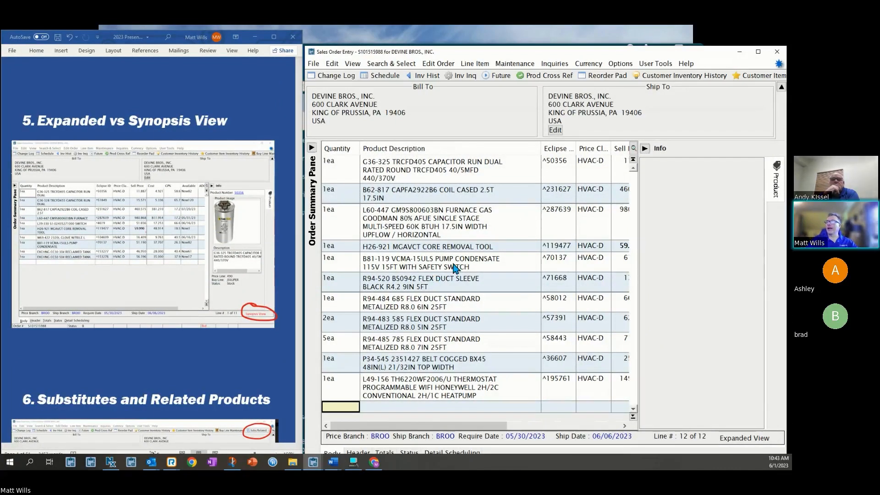
left_click(428, 170)
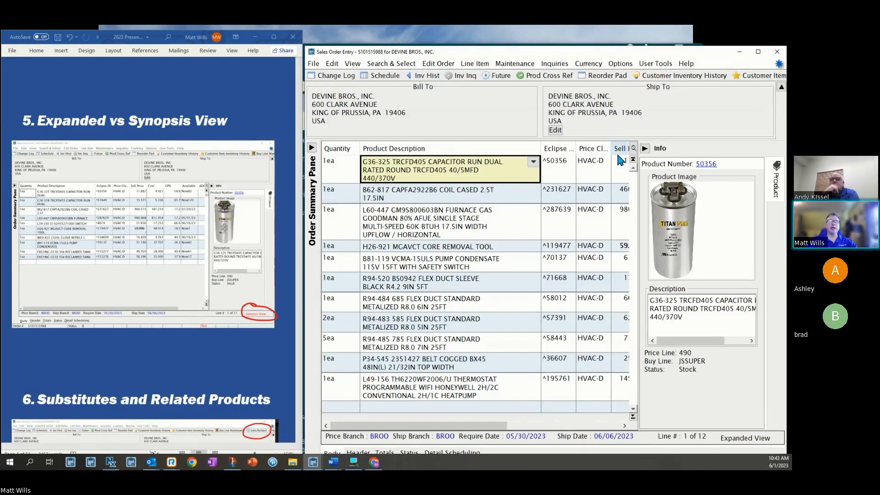
left_click(743, 444)
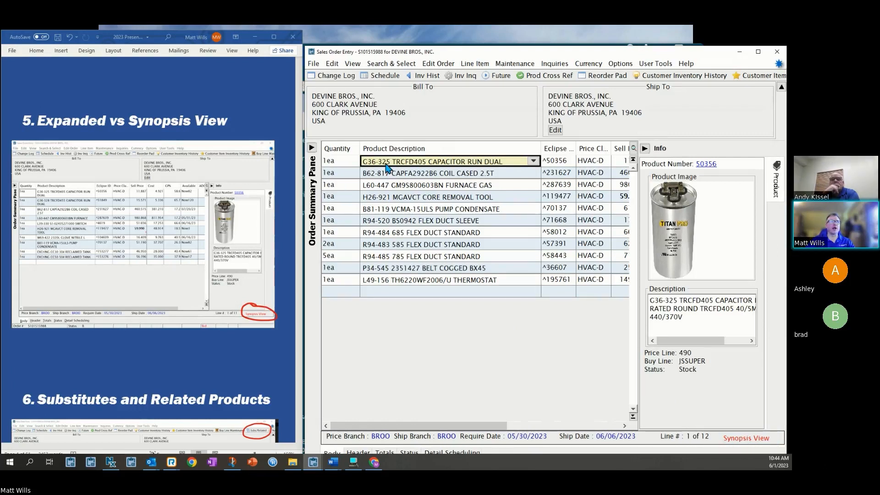
left_click(735, 438)
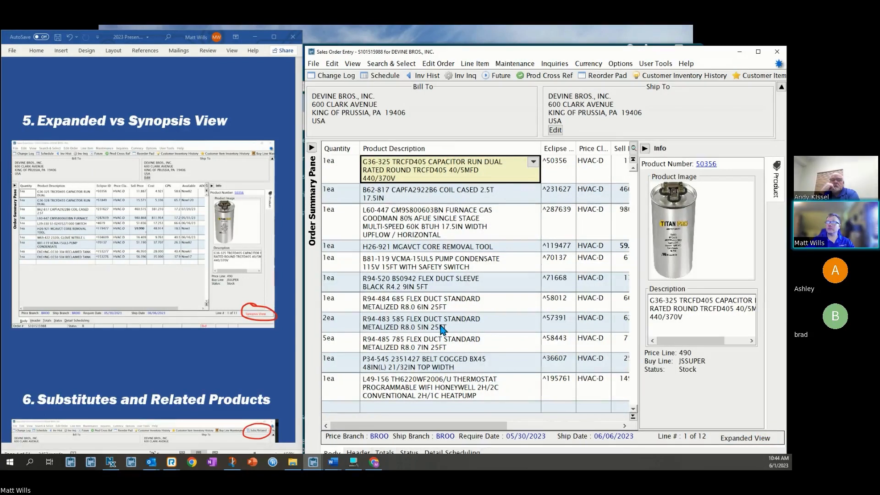
Step: Read on in the Word document to the Substitutes and Related Products tip
left_click(182, 353)
scroll(182, 338, "down", 2)
scroll(182, 338, "down", 10)
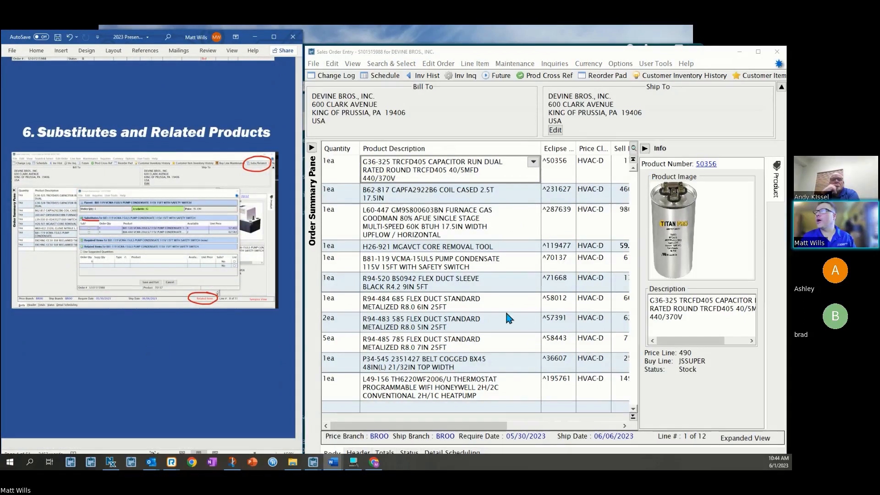
Step: Widen the sales order window and open the substitutes and related products for the B81-119 condensate pump line
left_click(397, 267)
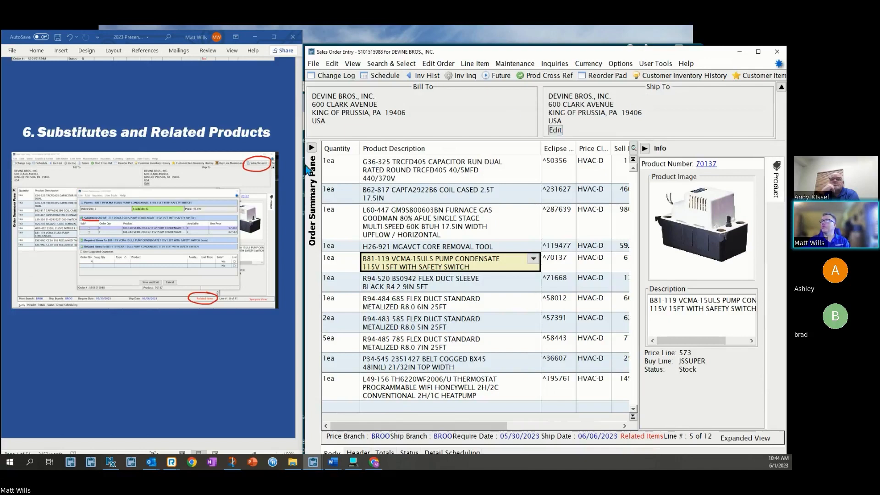
left_click_drag(303, 170, 190, 183)
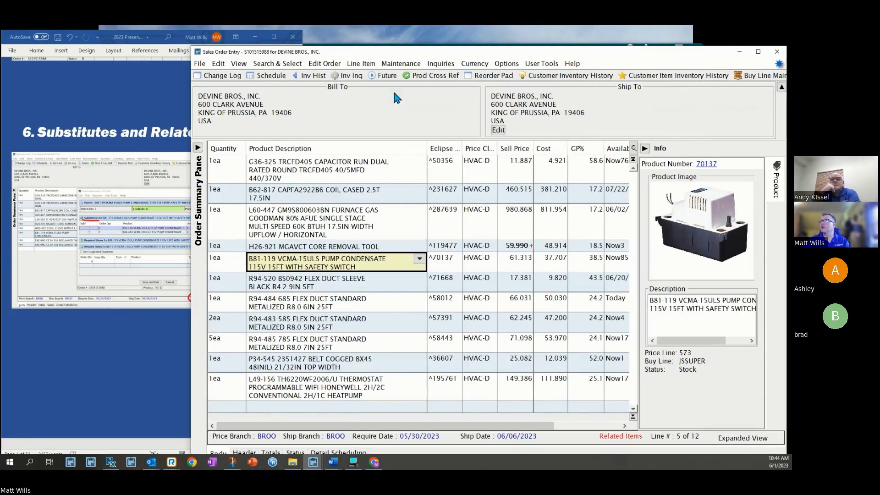
left_click_drag(625, 55, 552, 56)
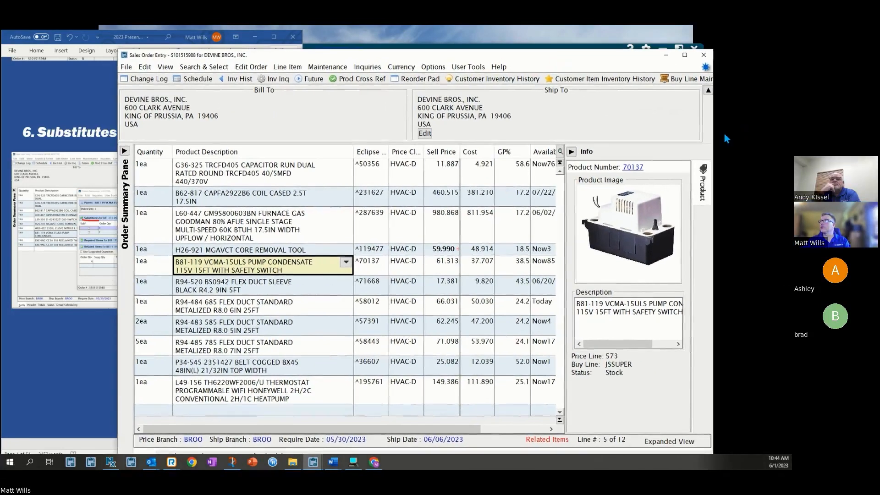
left_click_drag(714, 137, 787, 140)
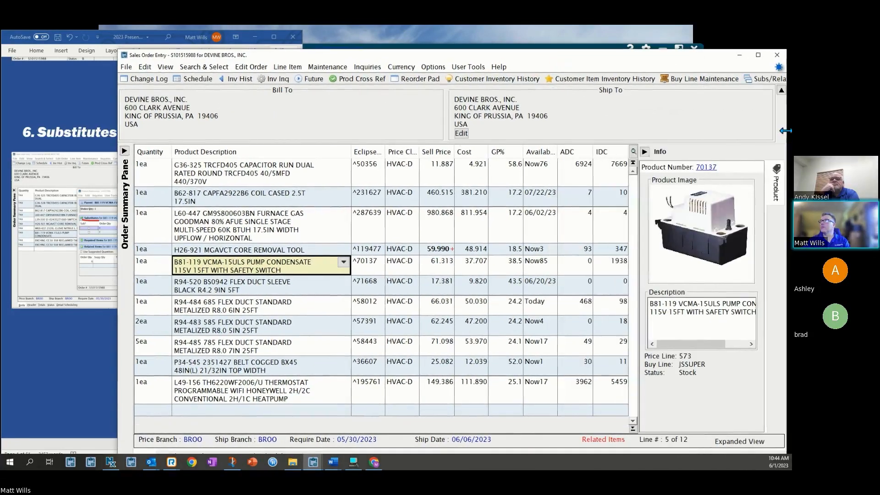
left_click(769, 83)
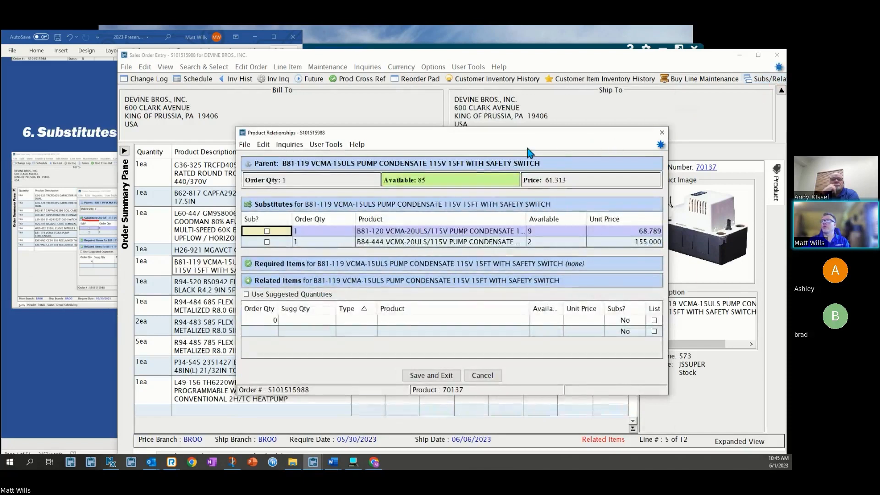
Step: Replace the B81-119 condensate pump with the B81-120 VCMA-20ULS substitute and save the change to the order
left_click_drag(501, 135, 578, 116)
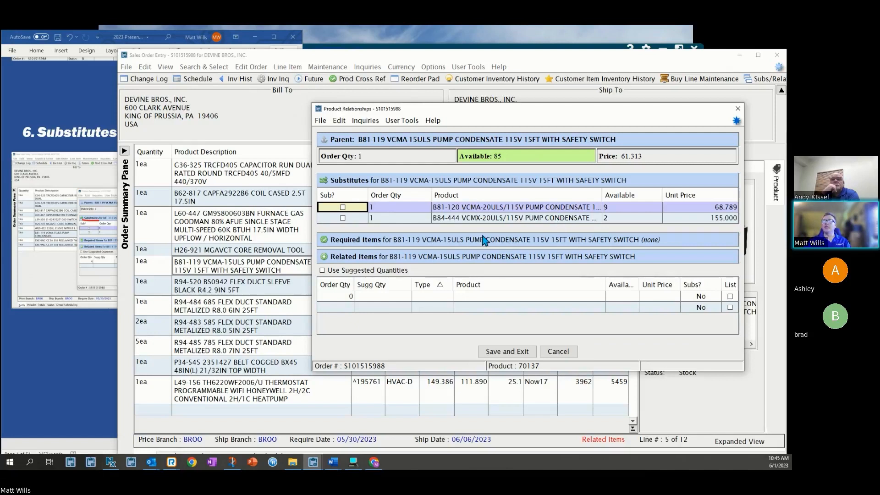
left_click(343, 207)
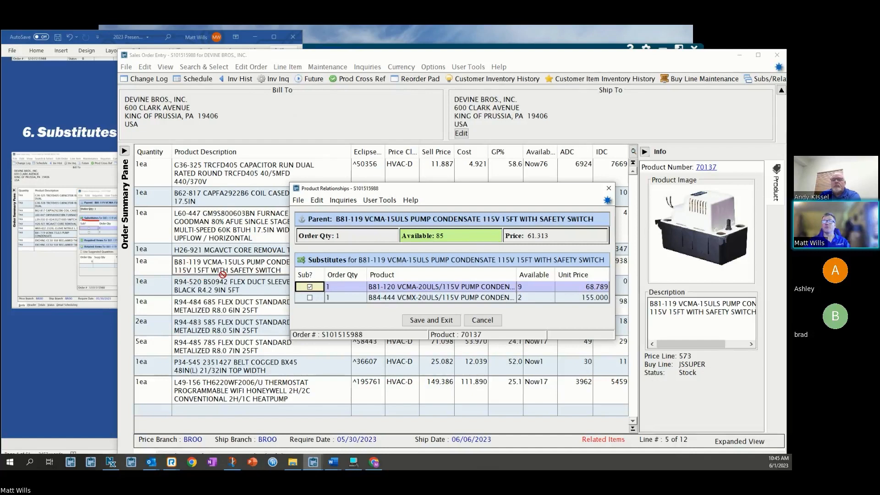
left_click(431, 320)
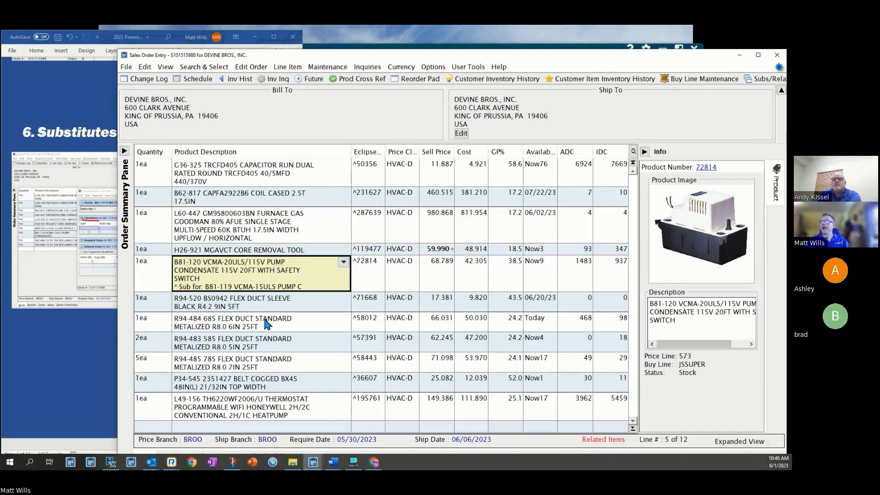
Step: View the substitutes and related products for the L60-447 Goodman gas furnace line, then leave without choosing any
left_click(273, 221)
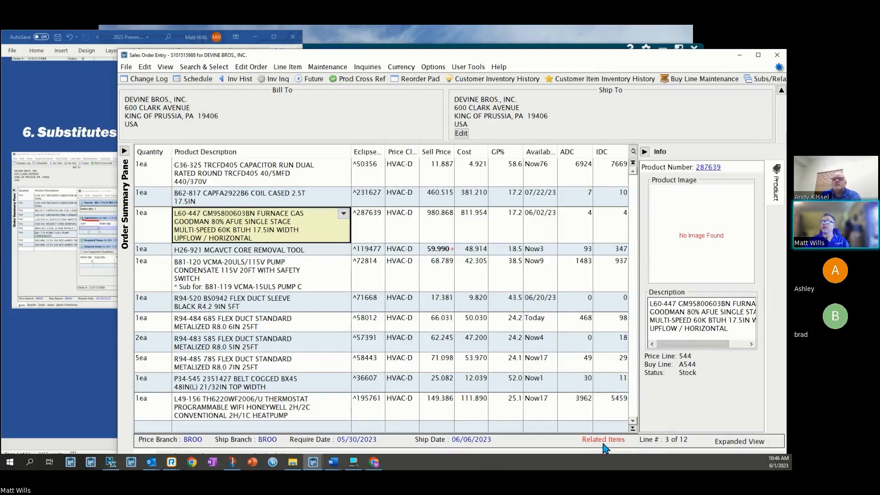
left_click(765, 80)
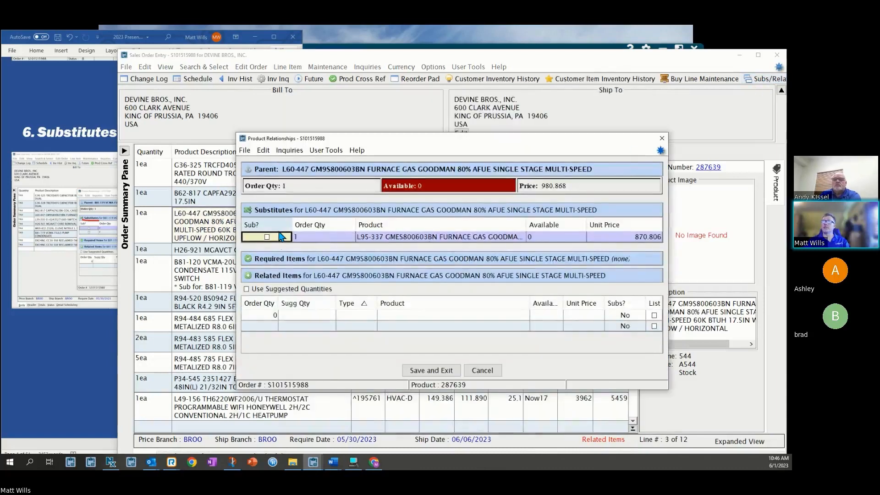
left_click(486, 373)
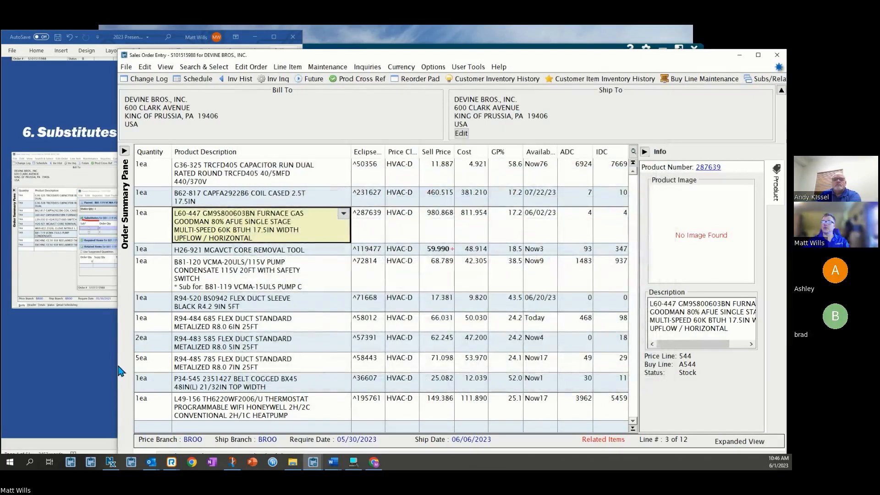
Step: Narrow the sales order window to uncover the Word document and read on to the Buyline Maint tip
left_click_drag(118, 366, 310, 367)
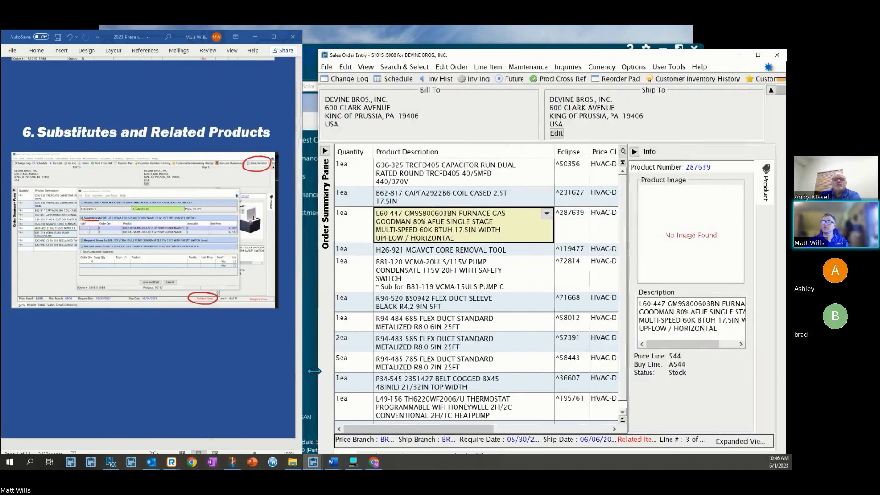
scroll(217, 337, "down", 5)
scroll(218, 337, "down", 4)
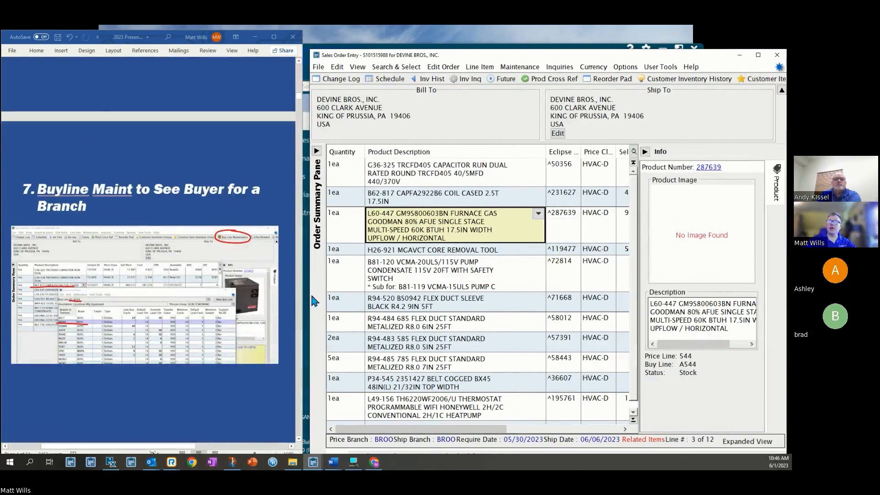
scroll(208, 295, "down", 2)
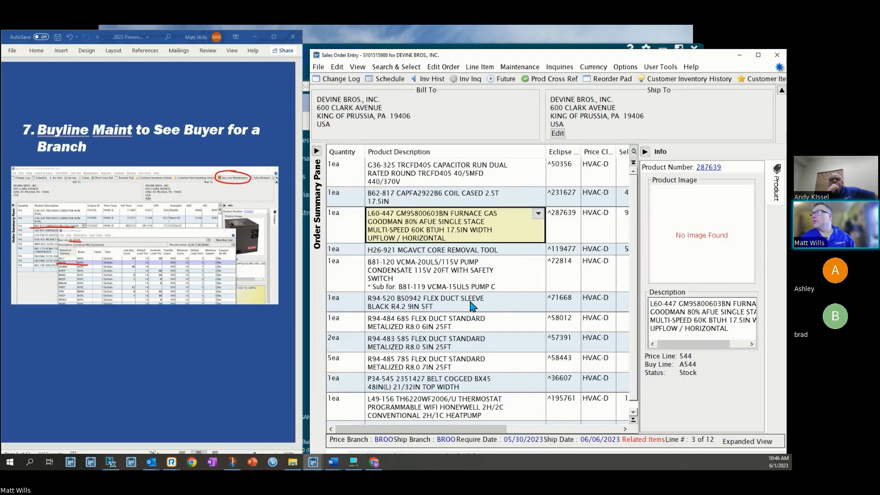
Step: Look up the BROO branch buyer for the B62-817 cased coil line in Buy Line Maintenance, then close it
left_click(422, 307)
left_click(428, 251)
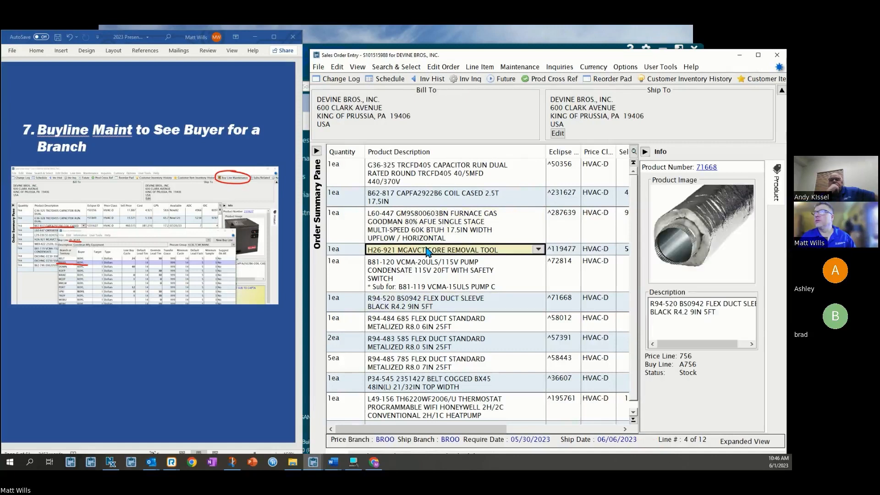
scroll(527, 248, "down", 1)
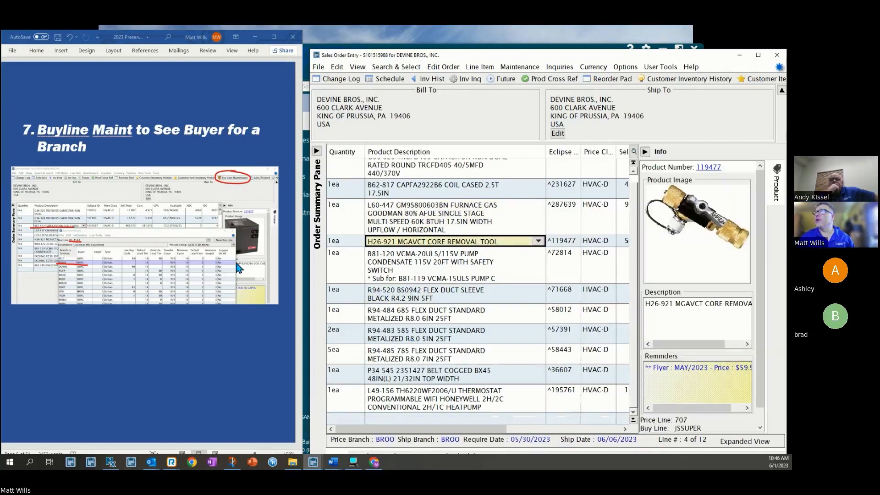
left_click(419, 193)
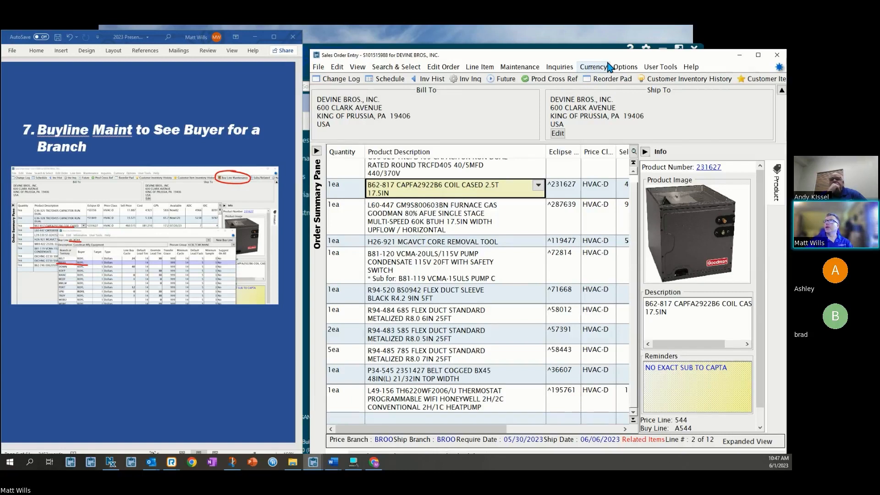
left_click(523, 67)
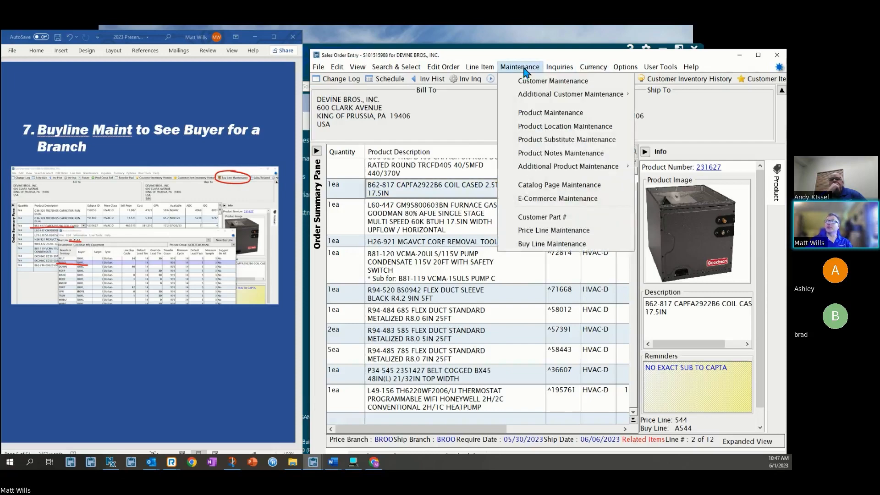
left_click(545, 244)
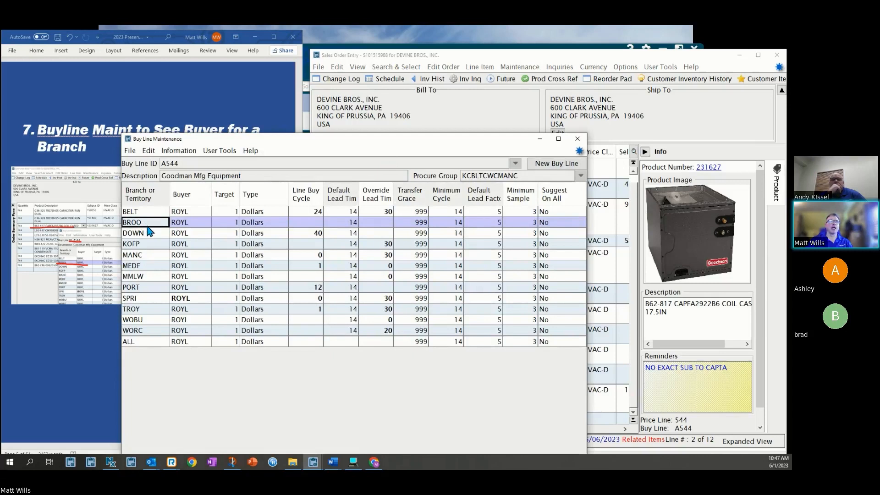
left_click(191, 224)
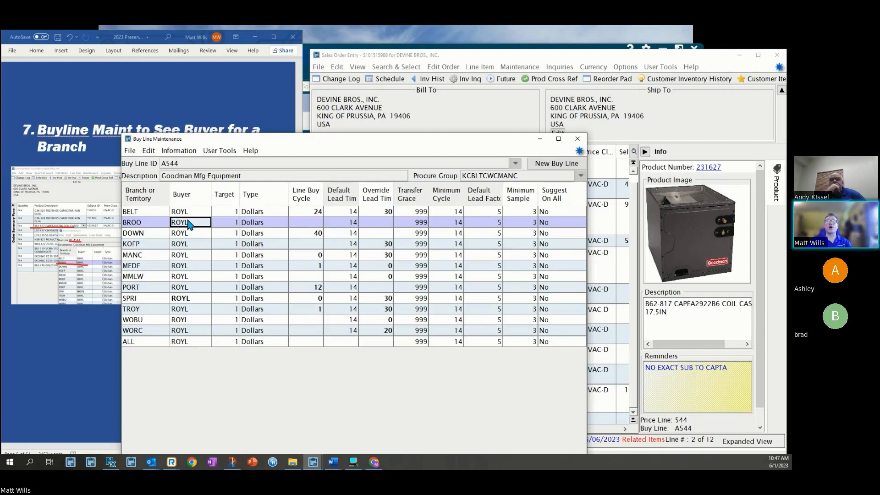
left_click(577, 139)
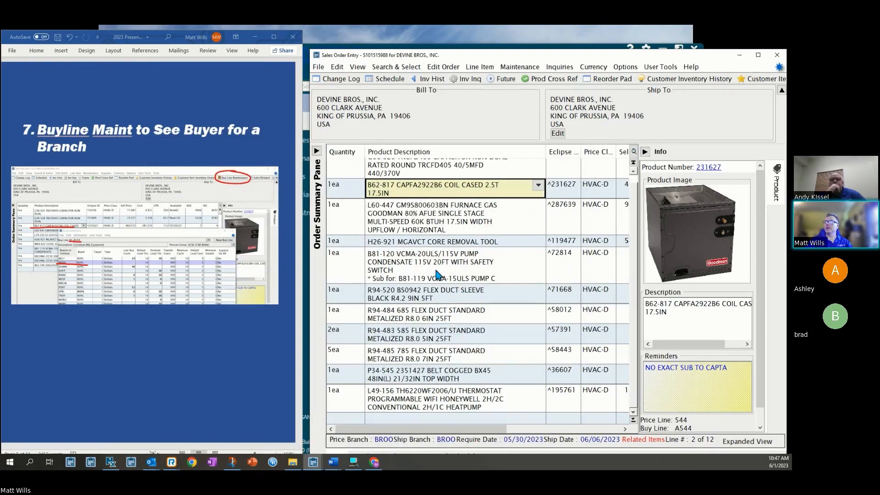
Step: Look up the BROO branch buyer for the L49-156 Honeywell thermostat line in Buy Line Maintenance, then close it
left_click(433, 399)
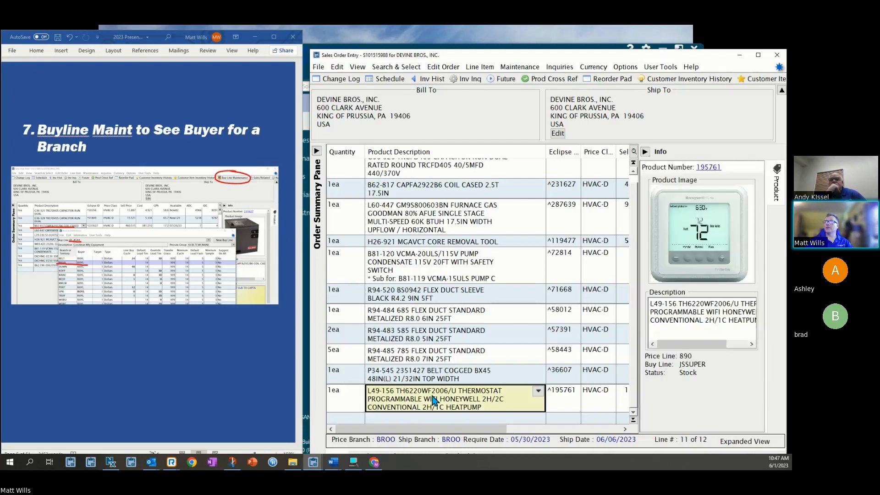
left_click(530, 70)
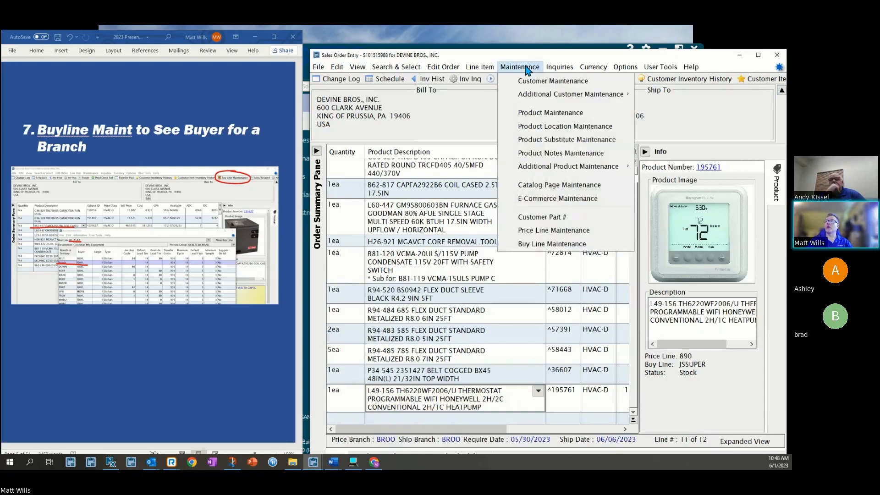
left_click(525, 245)
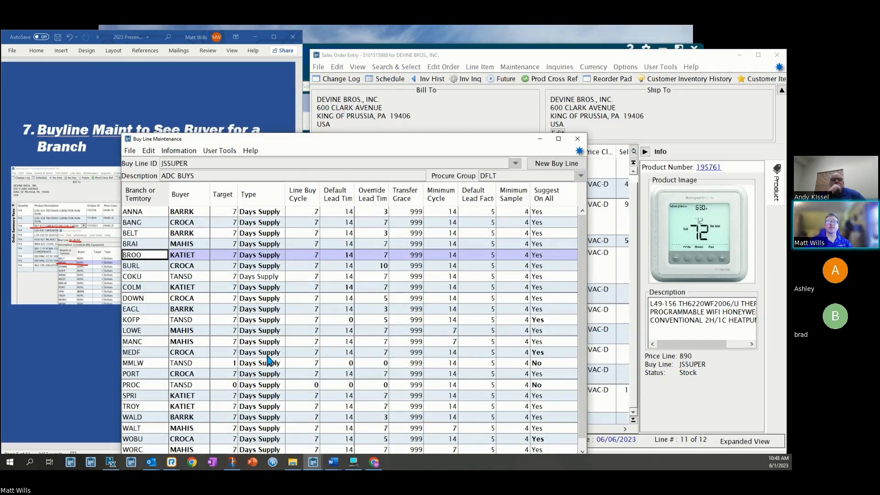
left_click(182, 258)
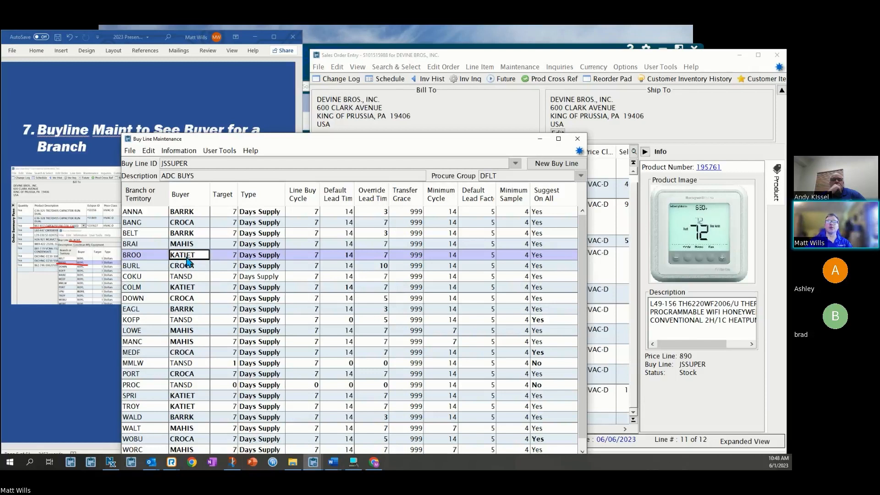
left_click(579, 140)
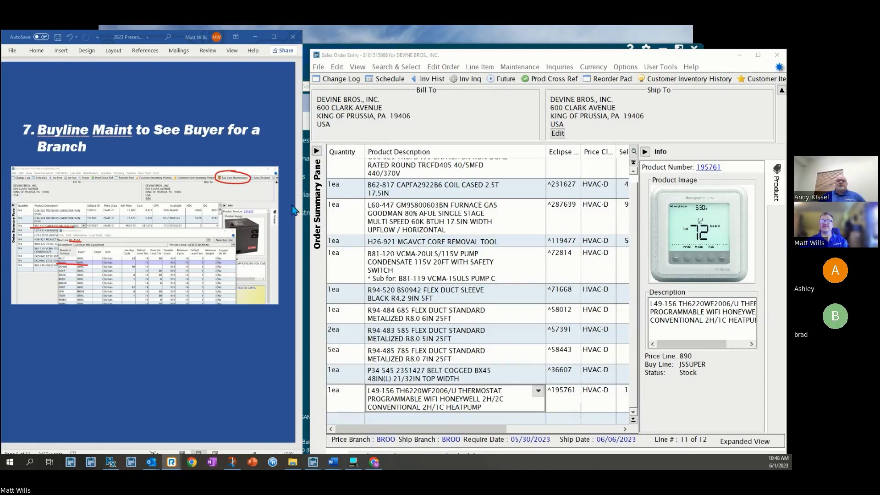
Step: Return to the list of seven tips on the first page of the Word document
left_click(289, 136)
left_click_drag(300, 113, 301, 73)
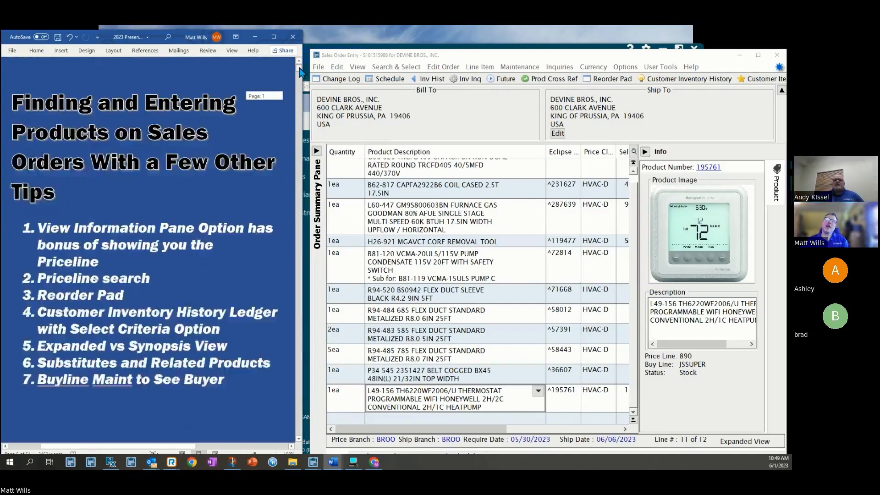